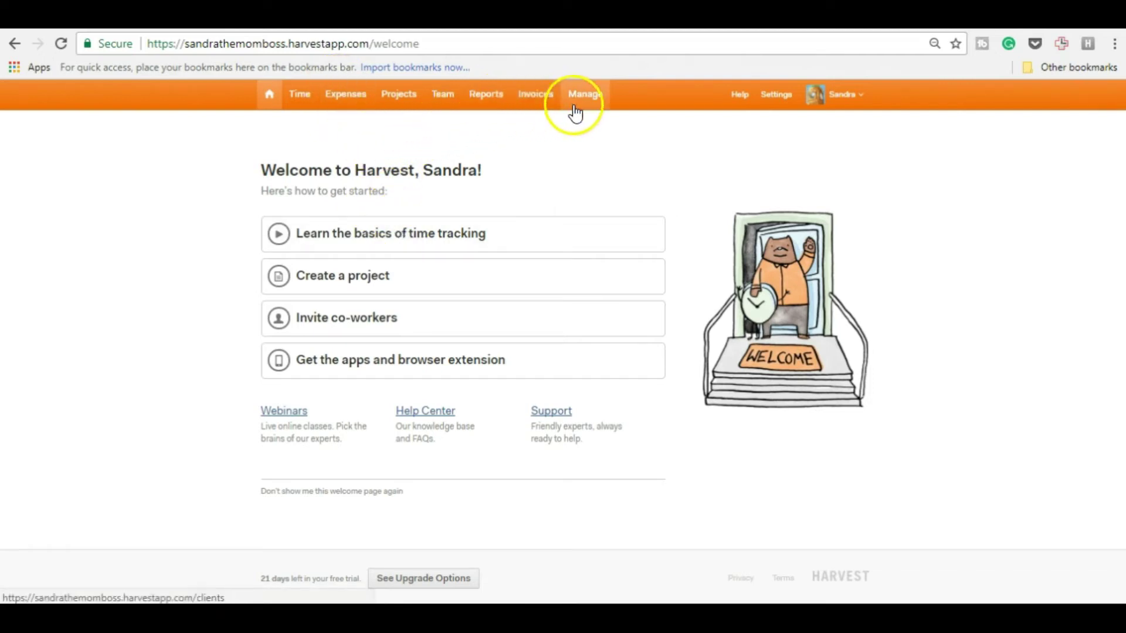
- Open Harvest's apps and browser extension page and review the phone, desktop and browser versions on offer
click(340, 375)
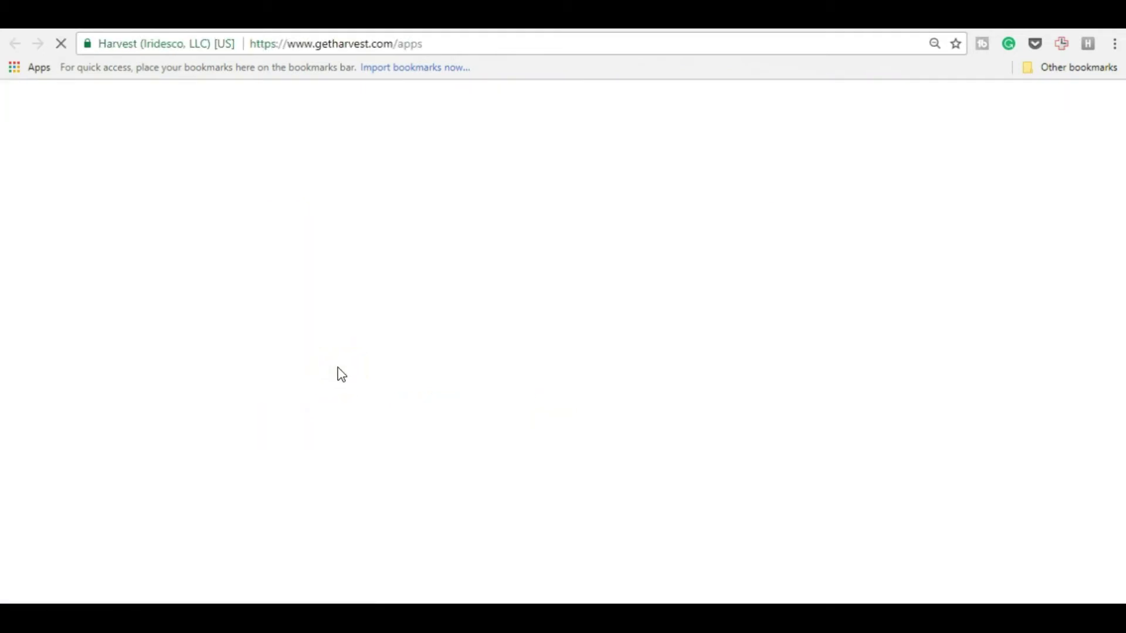
scroll(551, 386, down, 12)
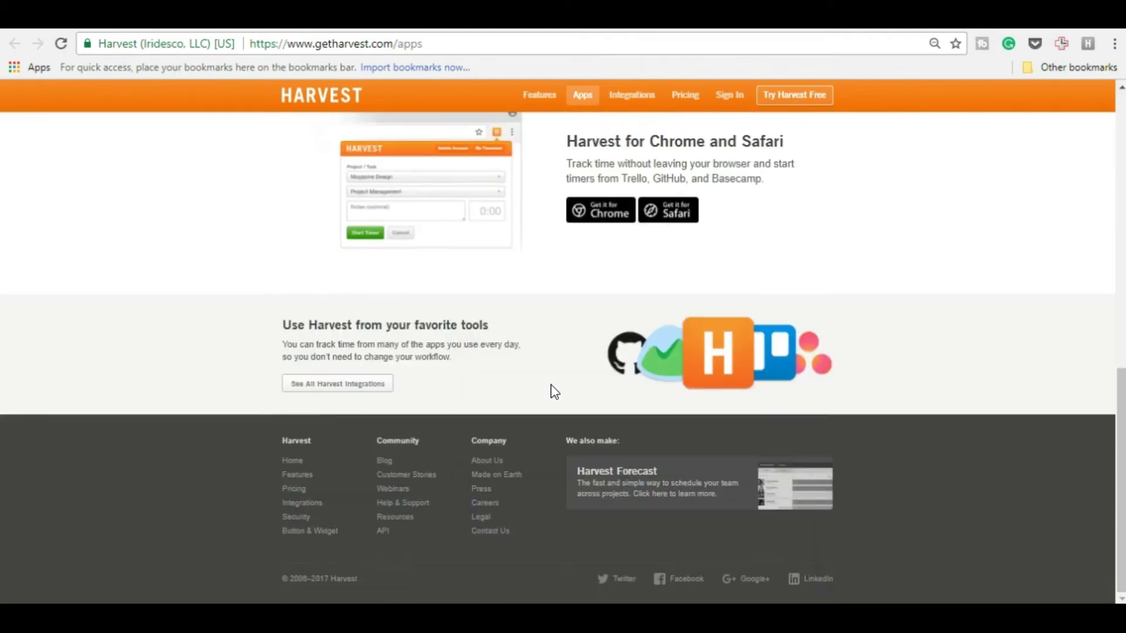
scroll(551, 385, up, 12)
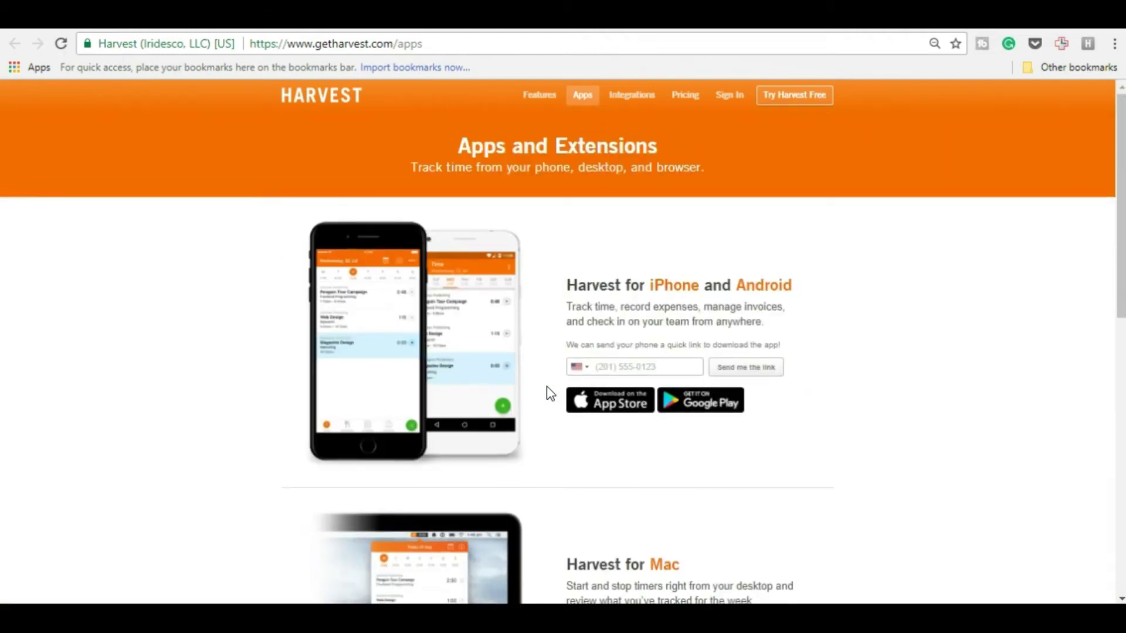
click(546, 381)
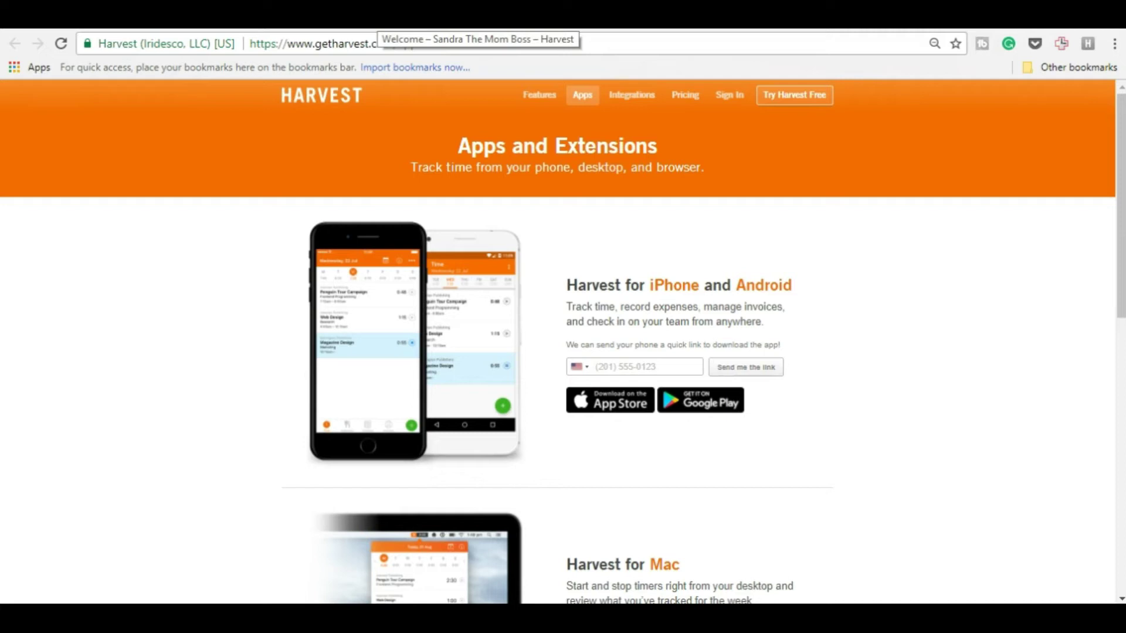
- Return to the Harvest account and review the Video Trello Tutorial project's edit form, including its details, project type, permissions, tasks and team
click(370, 19)
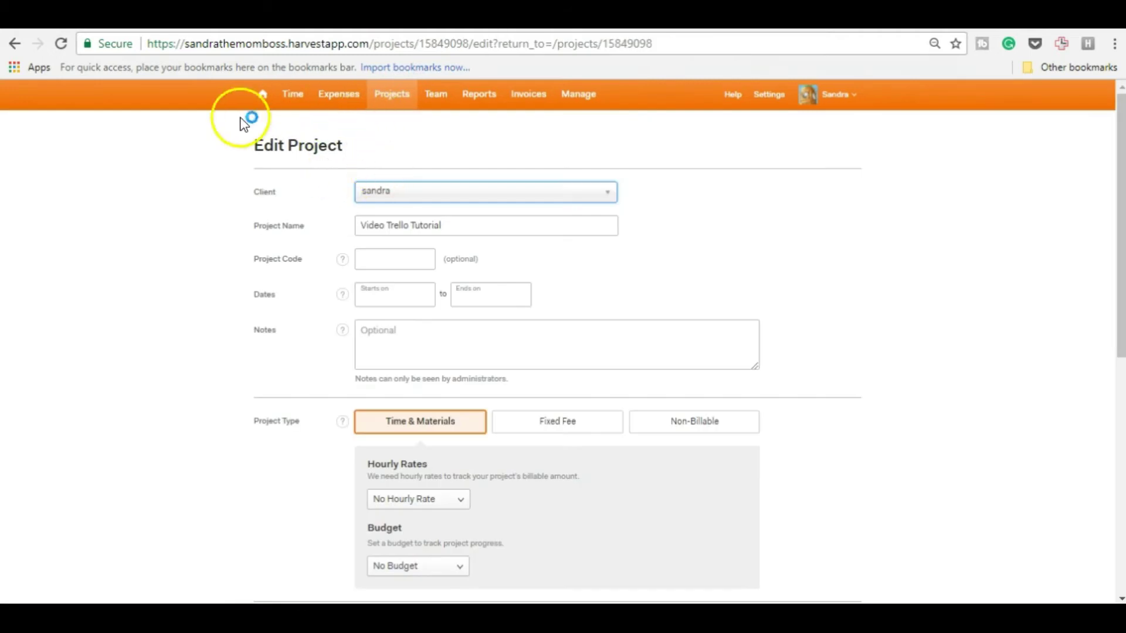
scroll(322, 239, down, 8)
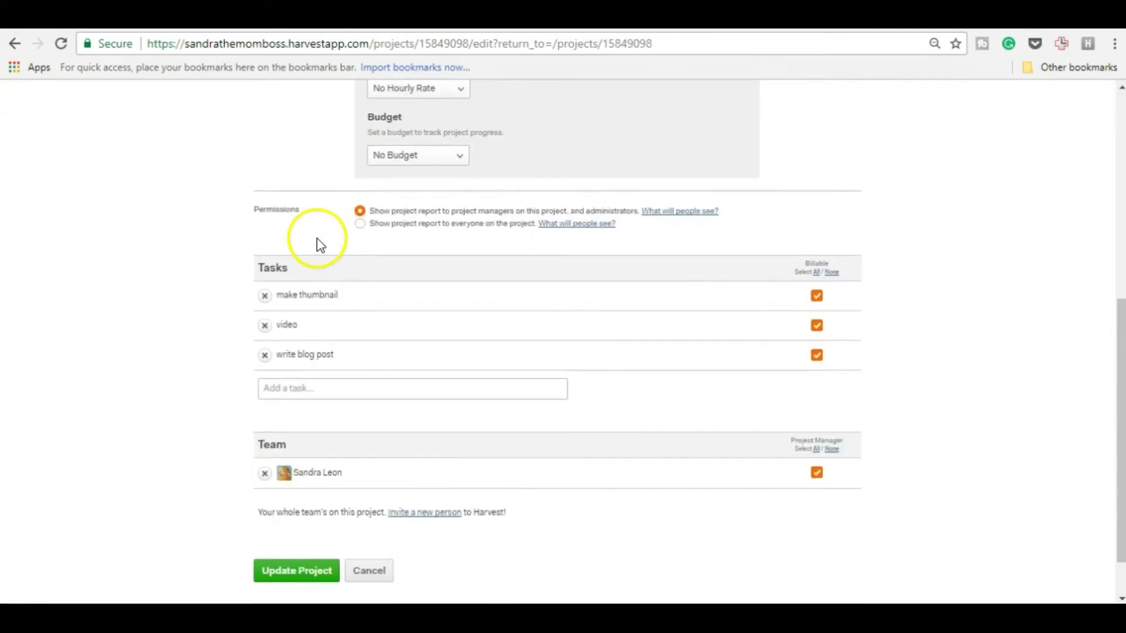
scroll(317, 237, up, 8)
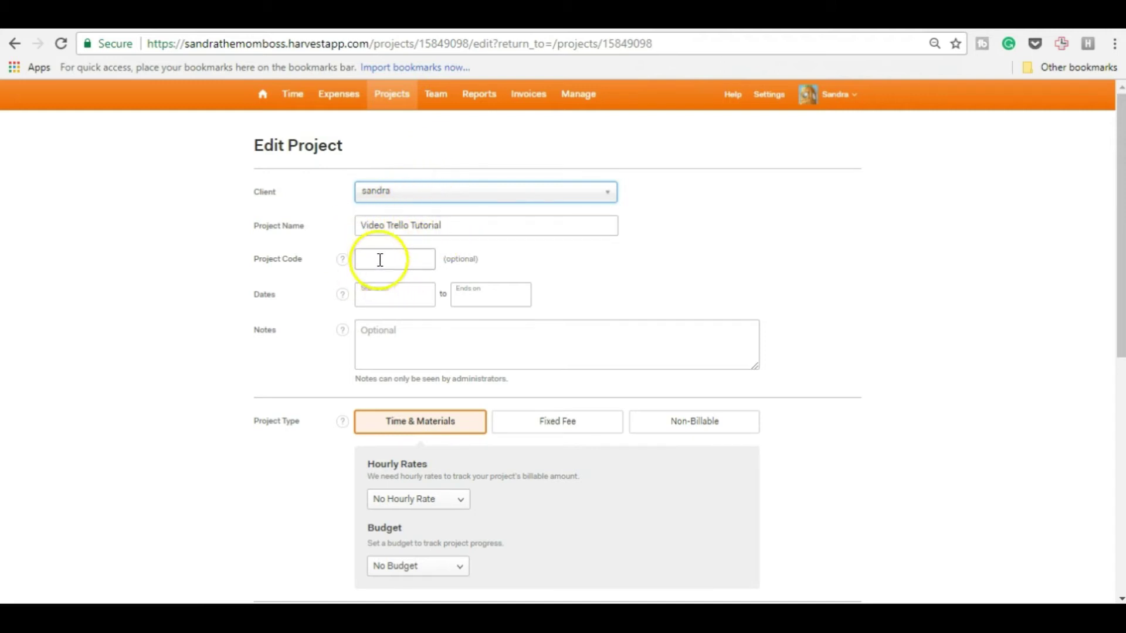
scroll(382, 270, down, 2)
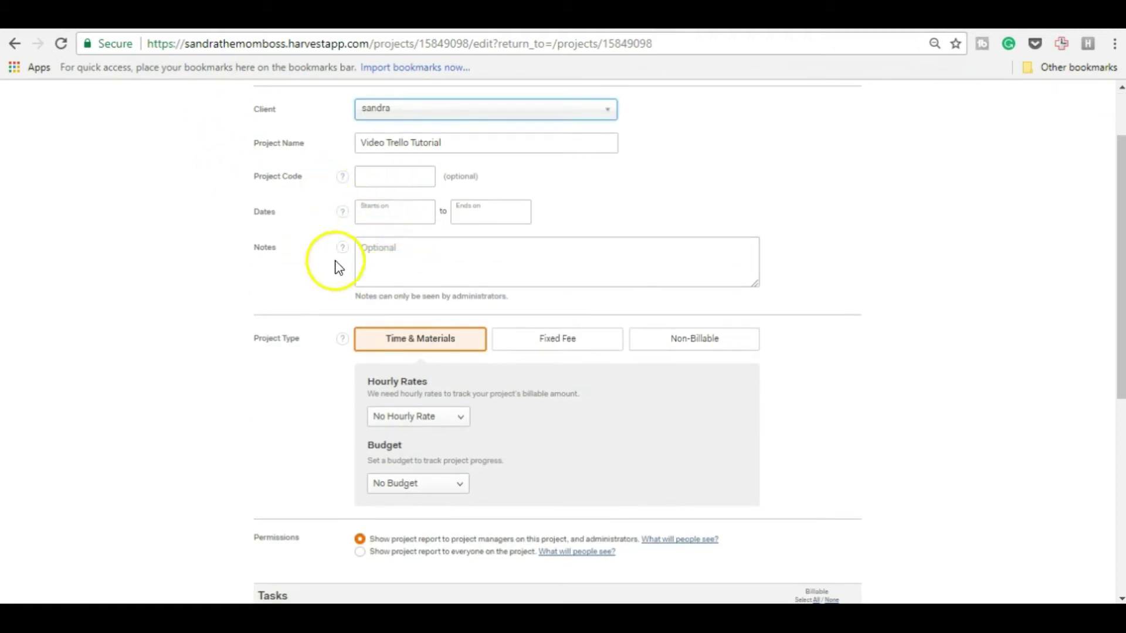
scroll(354, 309, down, 1)
scroll(355, 310, down, 3)
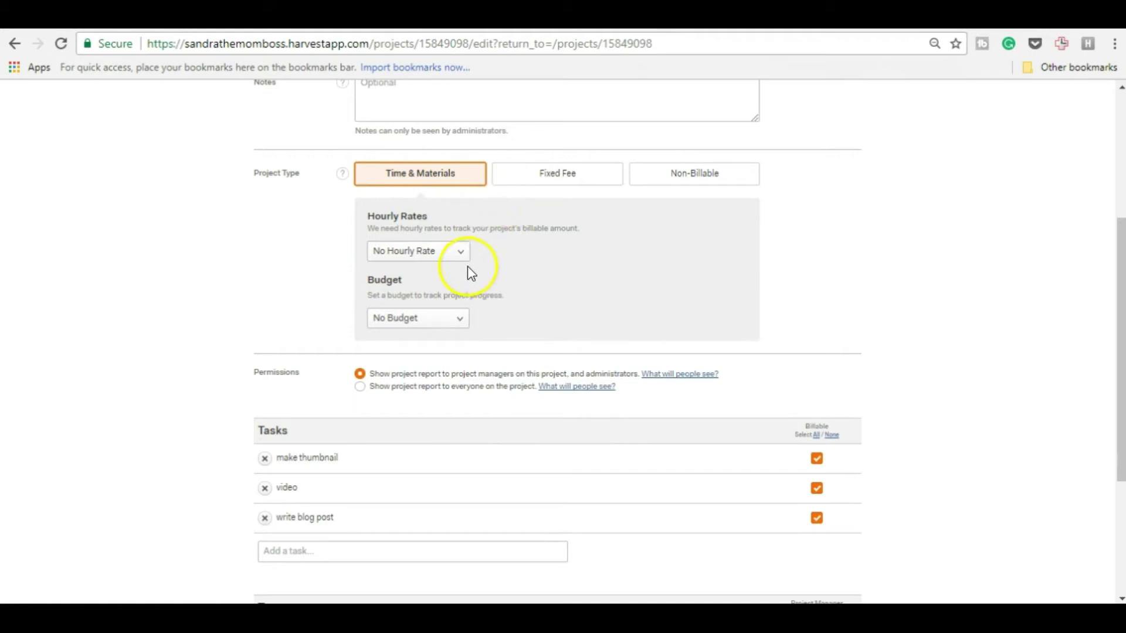
scroll(463, 266, down, 2)
scroll(467, 270, down, 2)
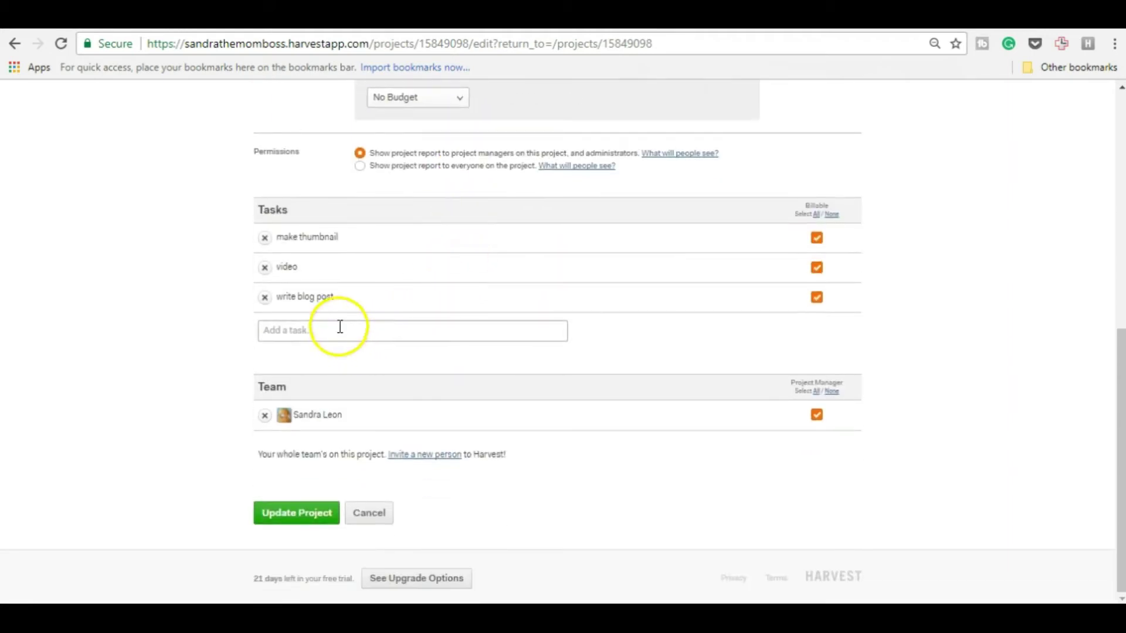
scroll(336, 332, up, 7)
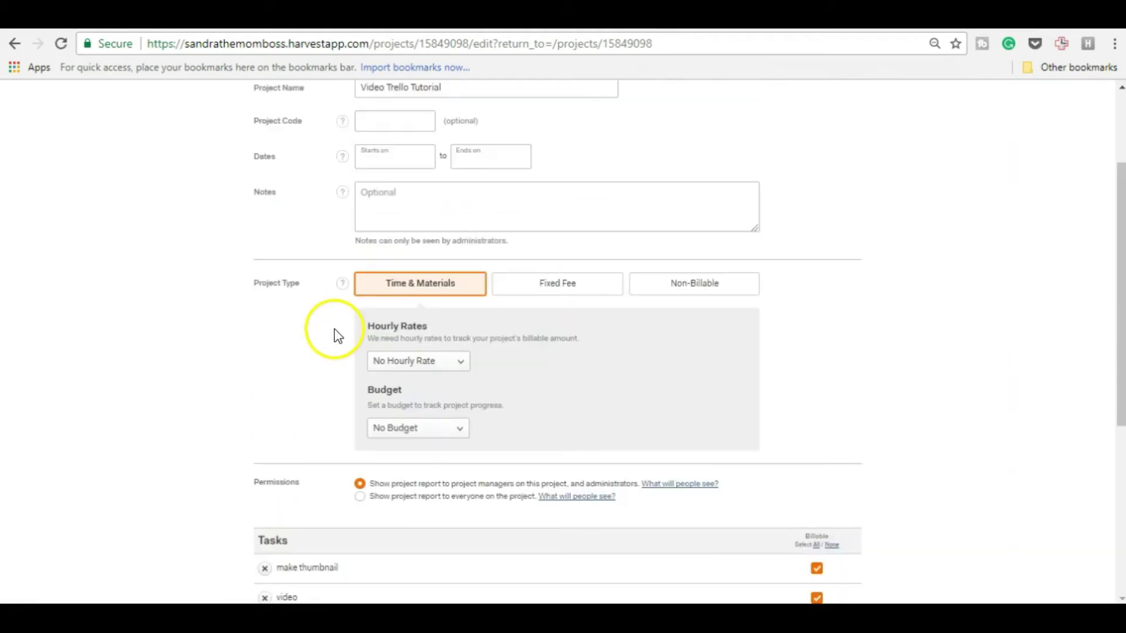
scroll(367, 375, down, 7)
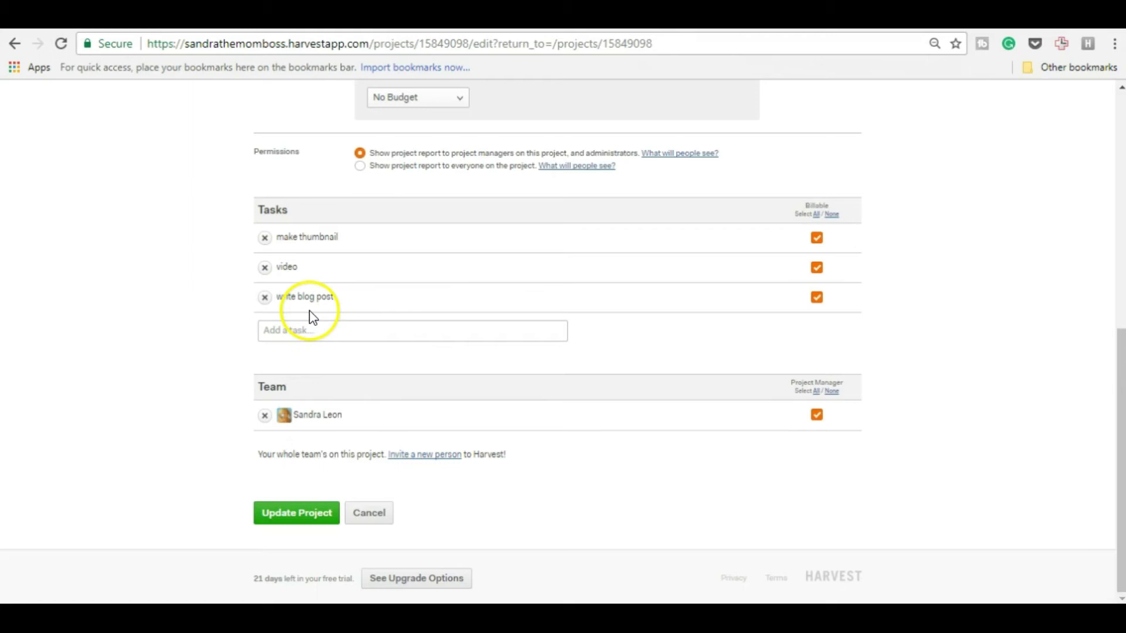
click(310, 332)
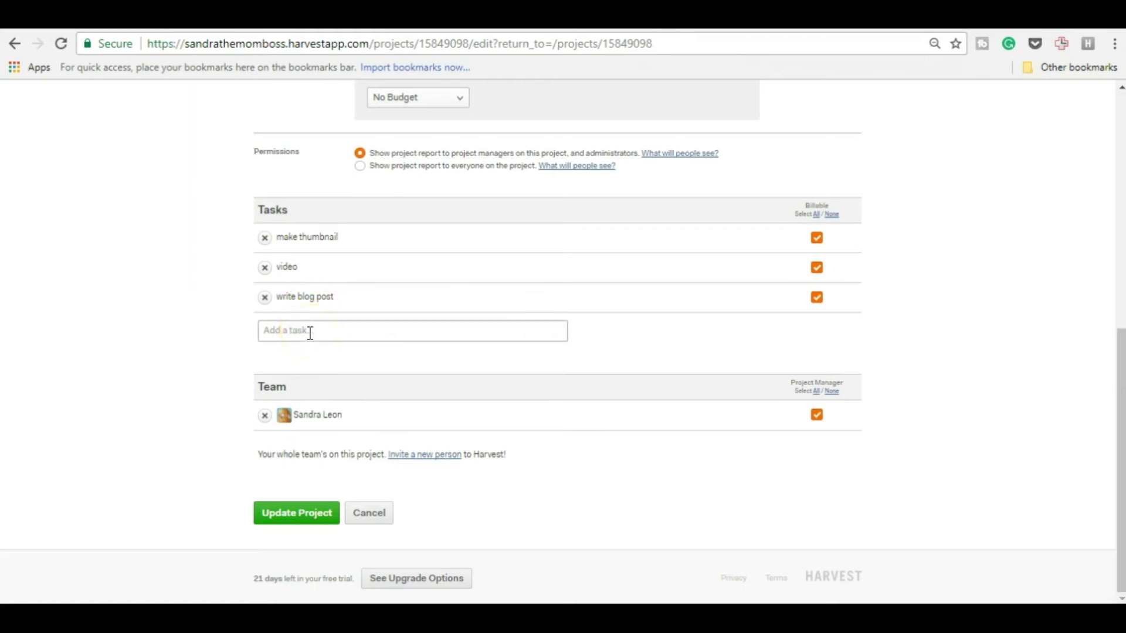
click(232, 329)
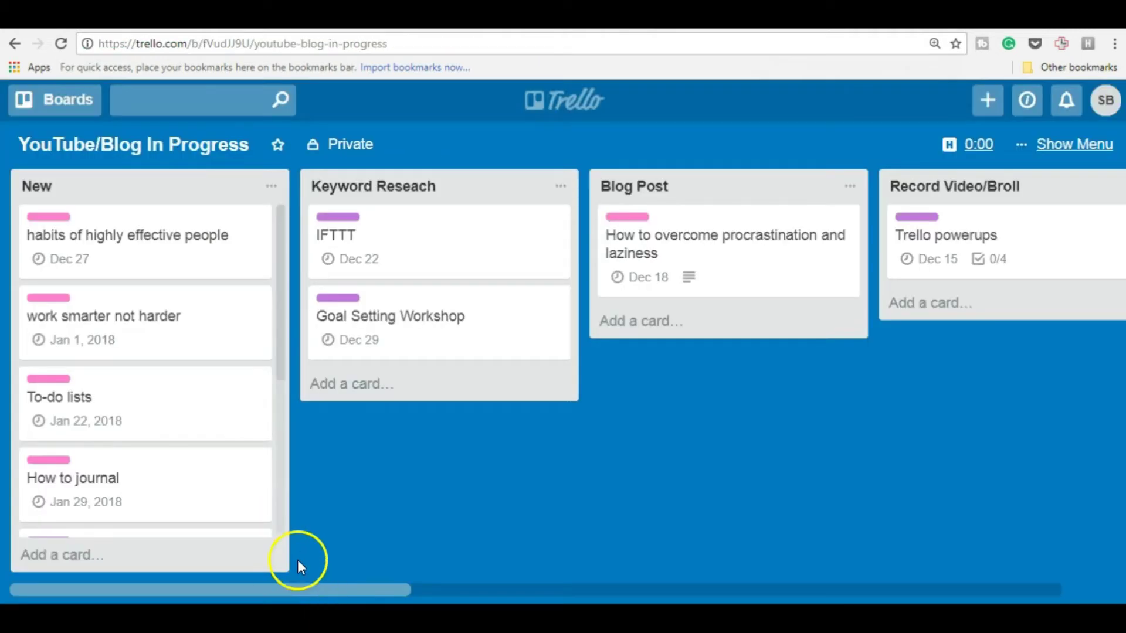
- On Trello's YouTube/Blog In Progress board, open Harvest time tracking for the Trello powerups card in the Record Video/Broll list
drag(301, 590, 459, 574)
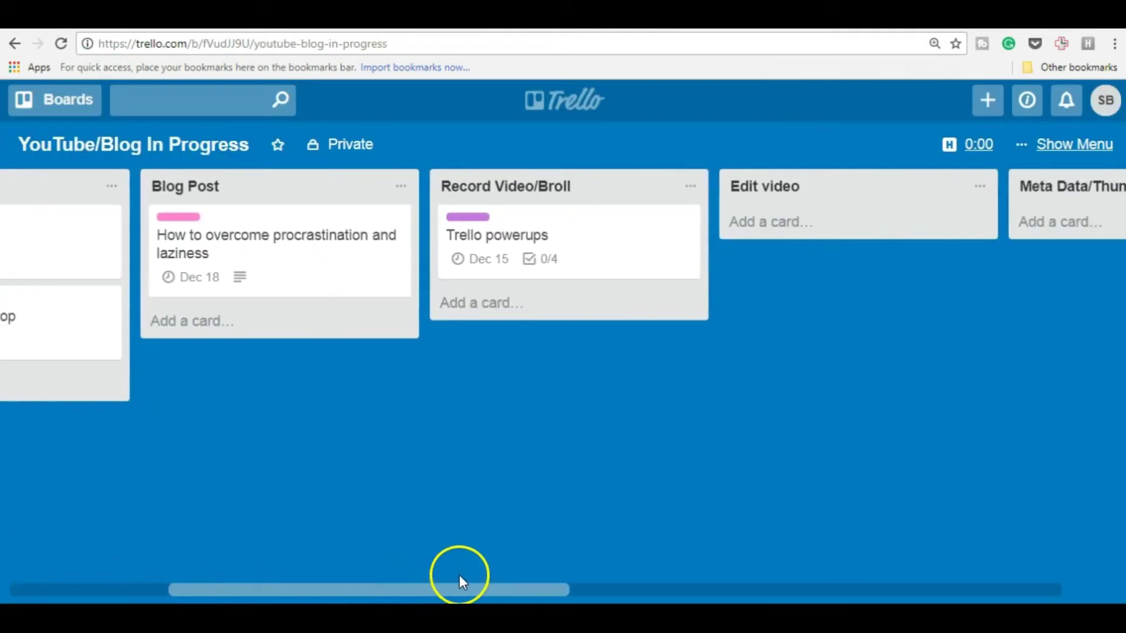
click(594, 253)
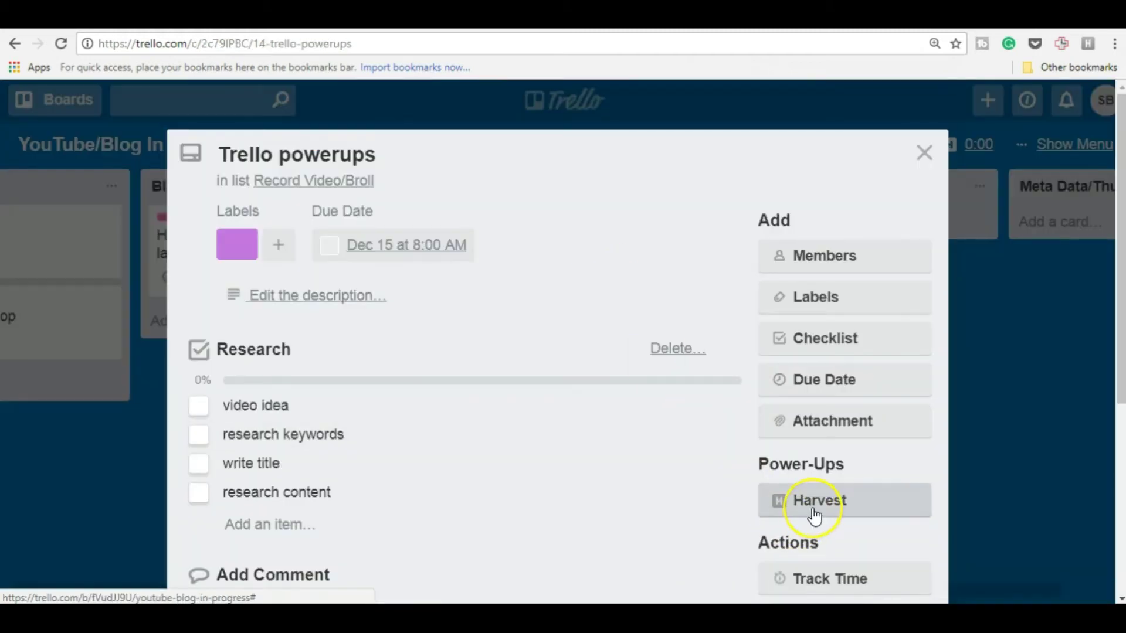
click(814, 516)
scroll(987, 500, down, 4)
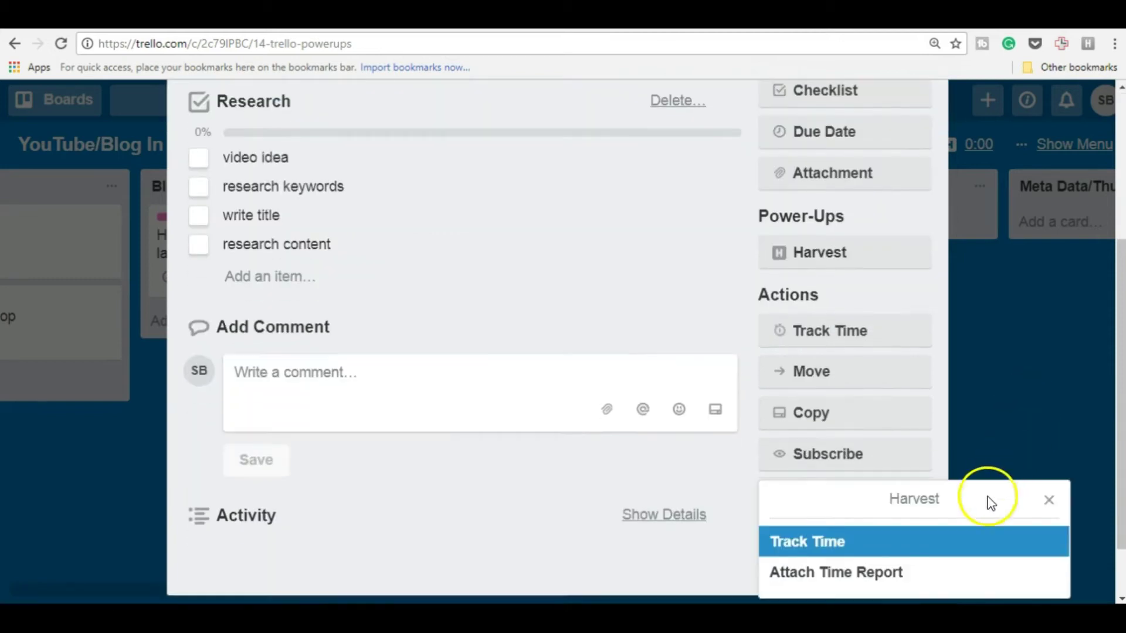
click(826, 551)
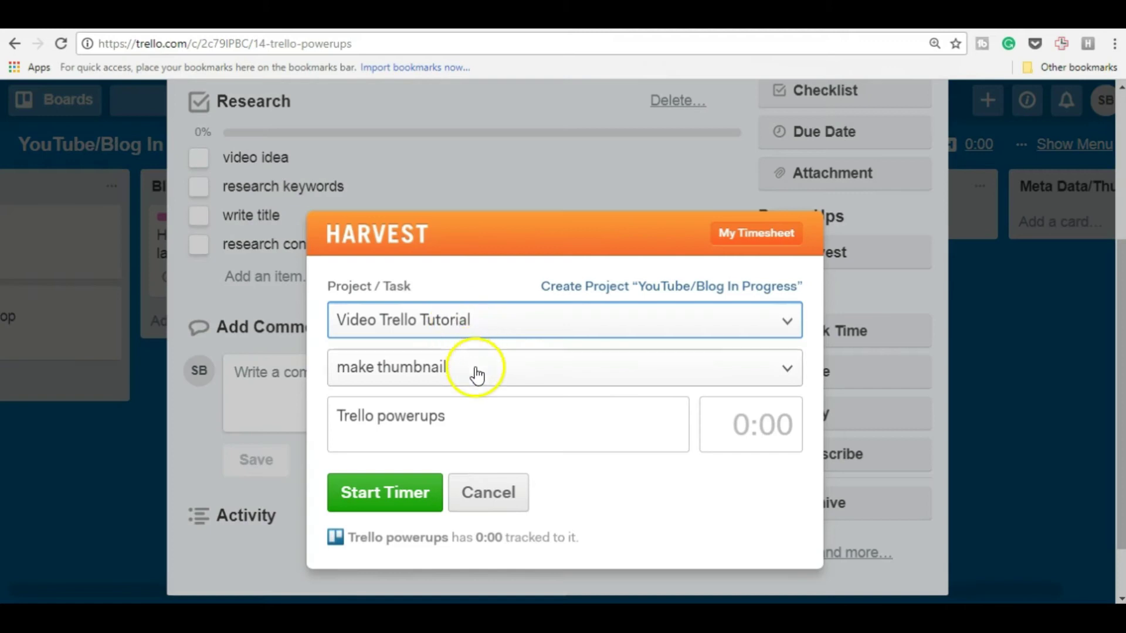
- Start a Harvest timer for the card on the video task of Video Trello Tutorial and check it in the browser extension
click(476, 375)
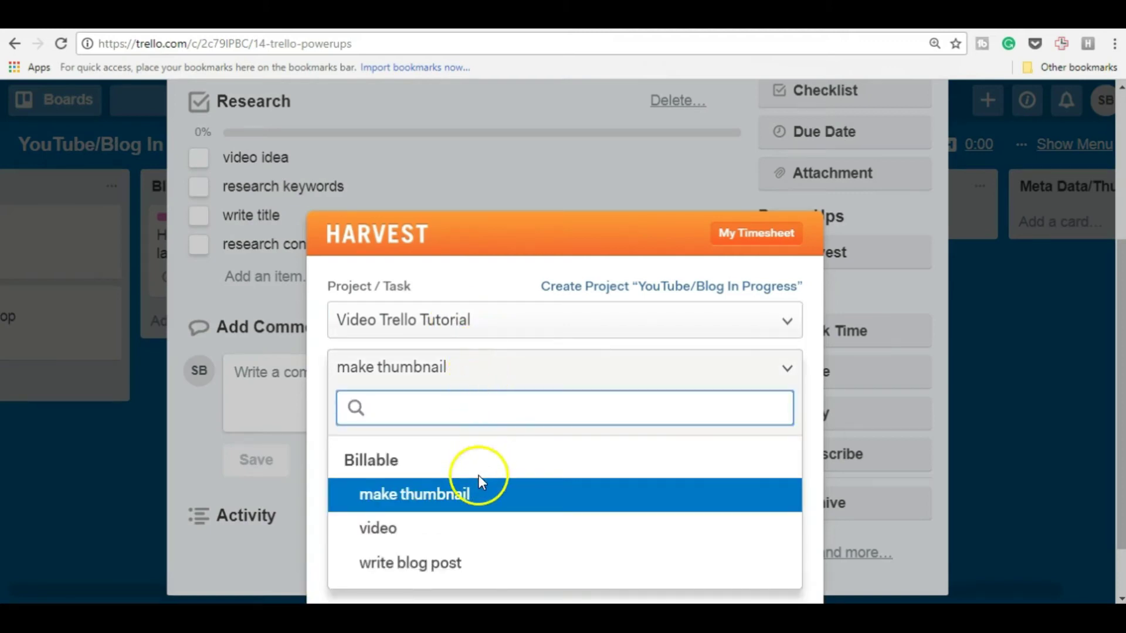
click(404, 540)
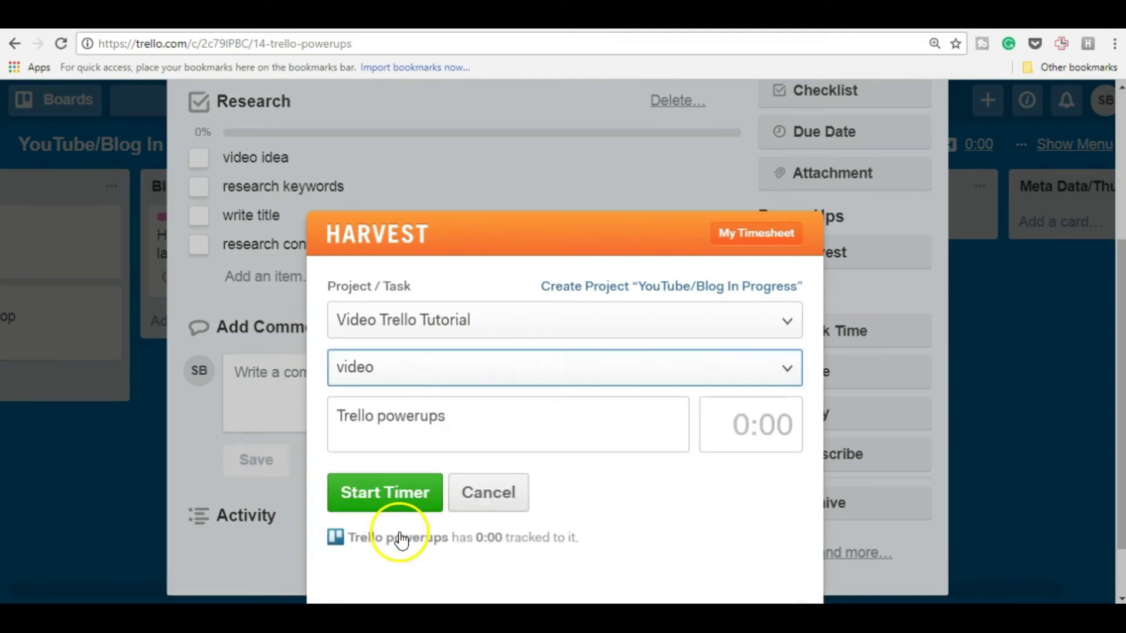
click(383, 494)
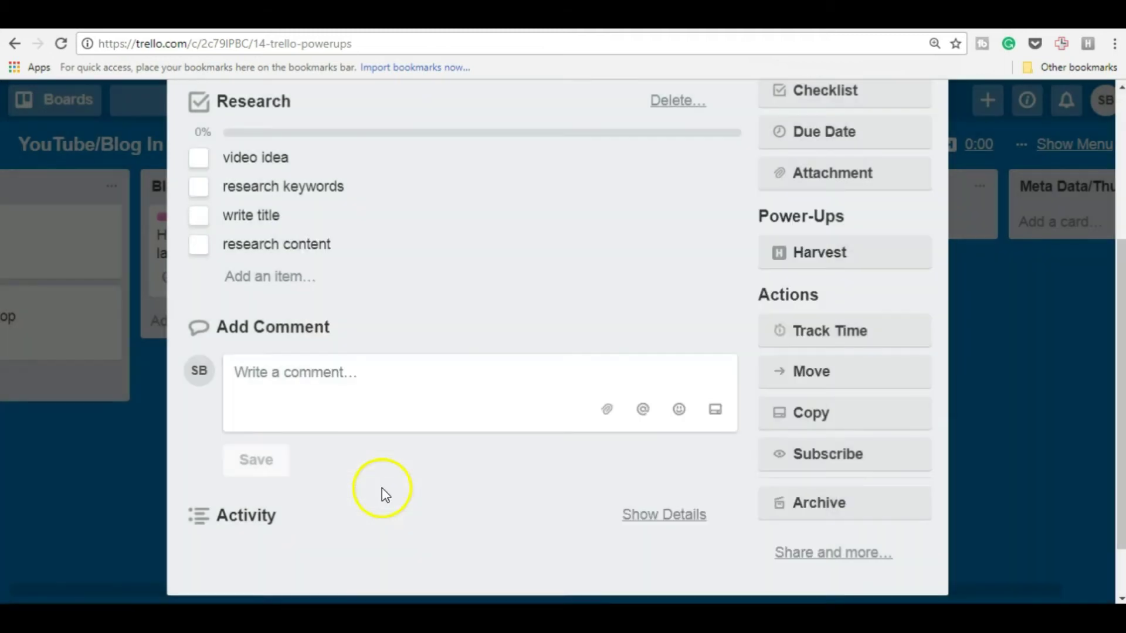
click(971, 286)
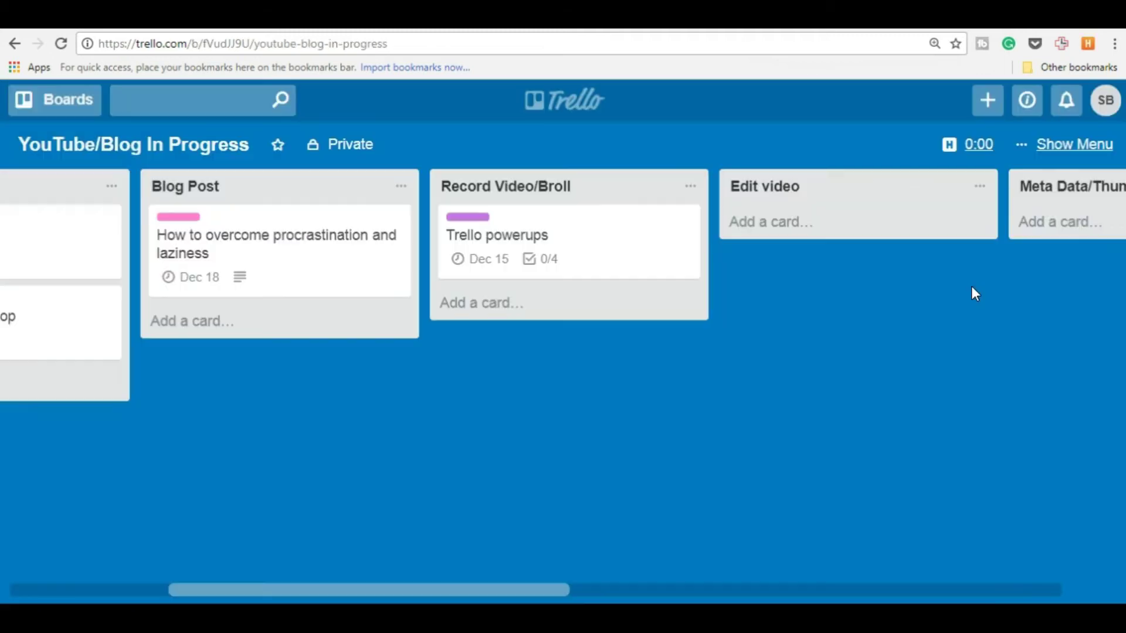
click(1089, 44)
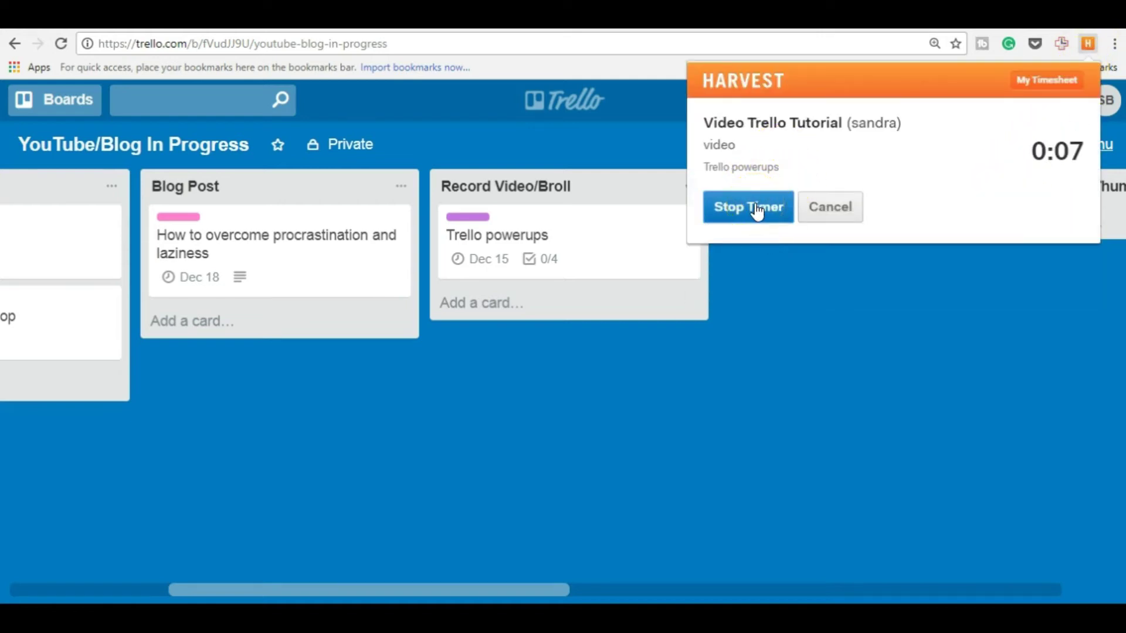
- Enable the Butler power-up on the YouTube/Blog Content Ideas board and switch to the public Butler for Trello board
click(317, 19)
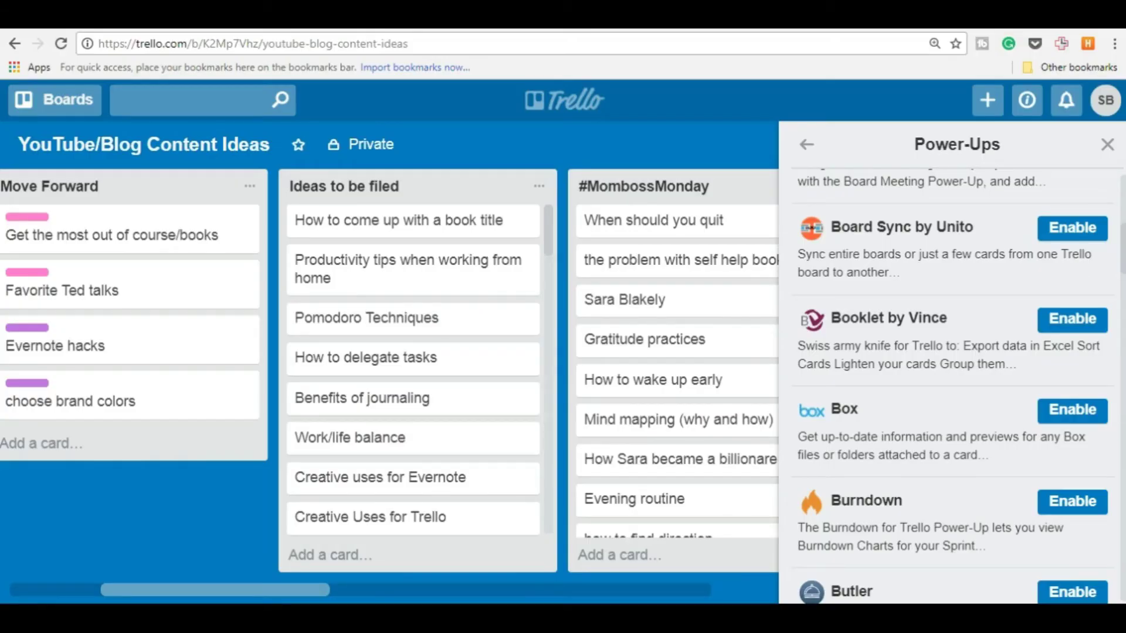
click(1081, 598)
click(565, 18)
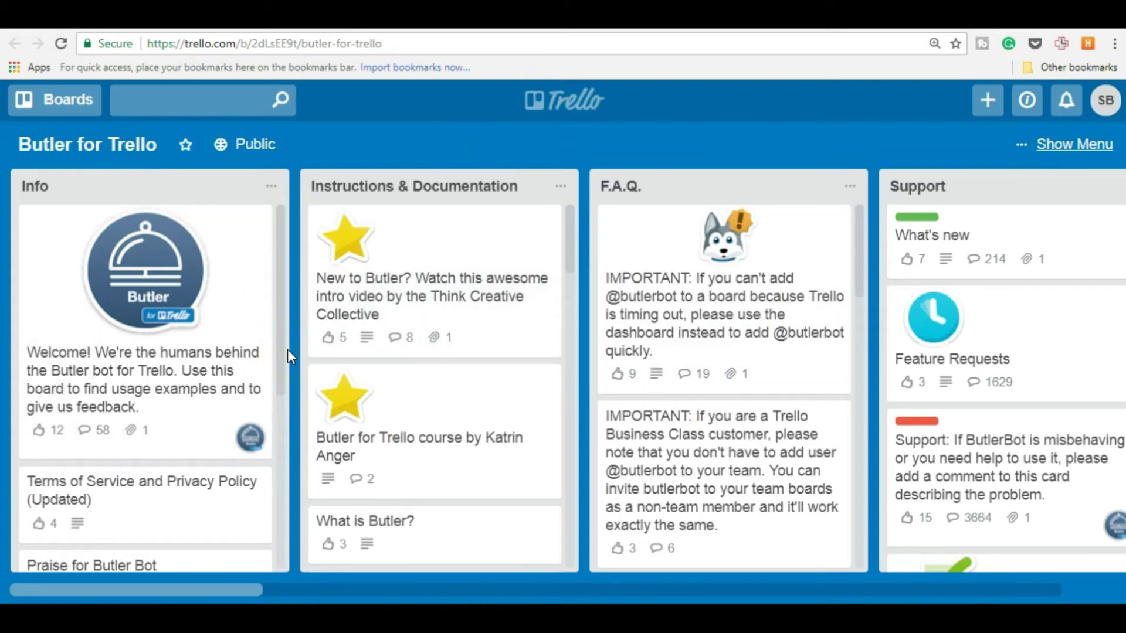
- Look through the Info, Instructions & Documentation, F.A.Q. and Support lists on the Butler for Trello board
click(302, 409)
click(181, 356)
scroll(188, 384, down, 1)
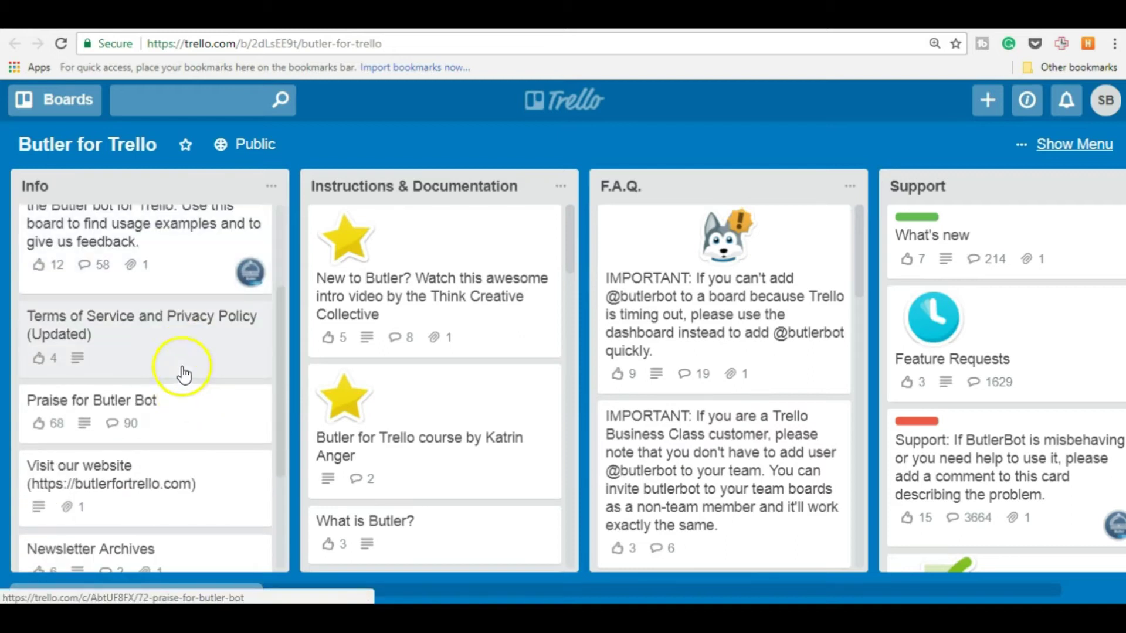
scroll(121, 429, down, 3)
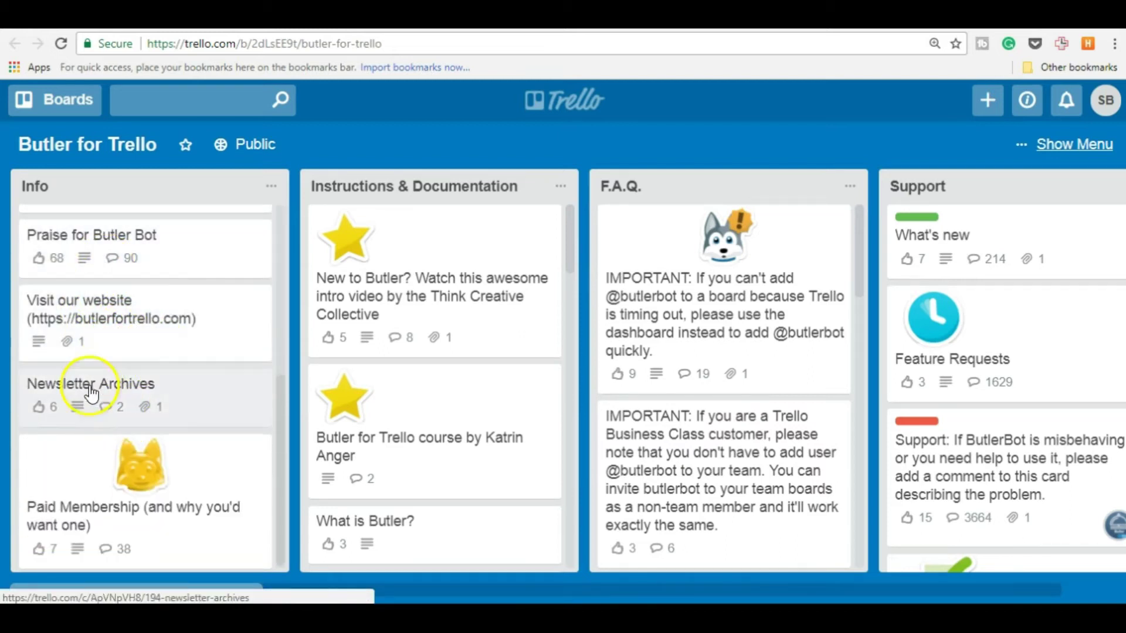
scroll(432, 272, down, 10)
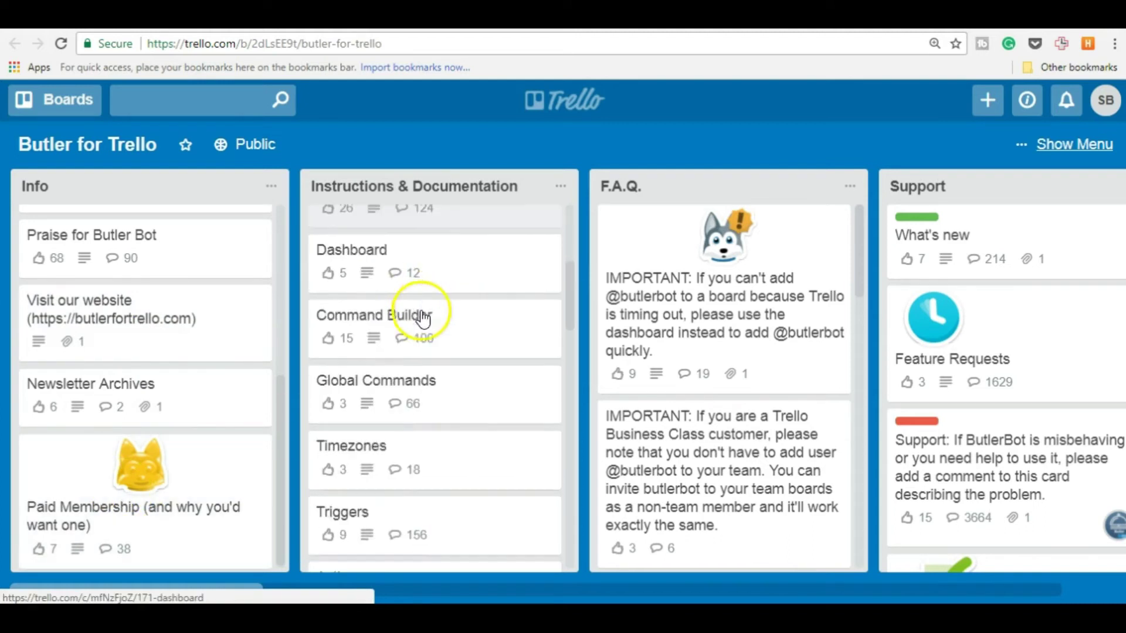
scroll(755, 317, down, 5)
scroll(759, 364, down, 5)
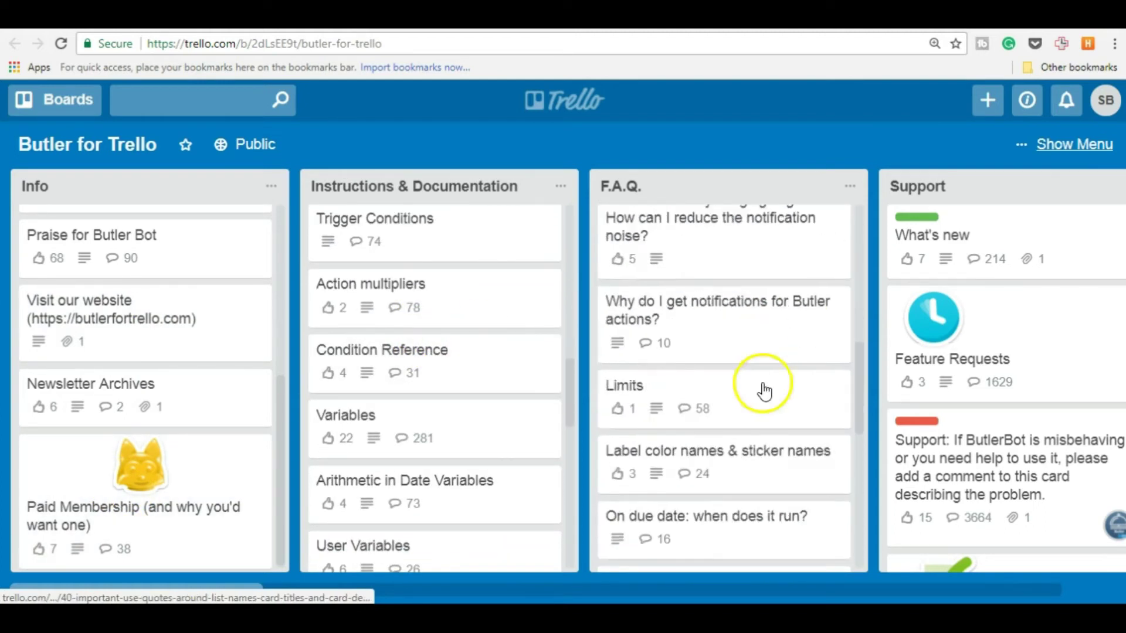
scroll(956, 246, down, 2)
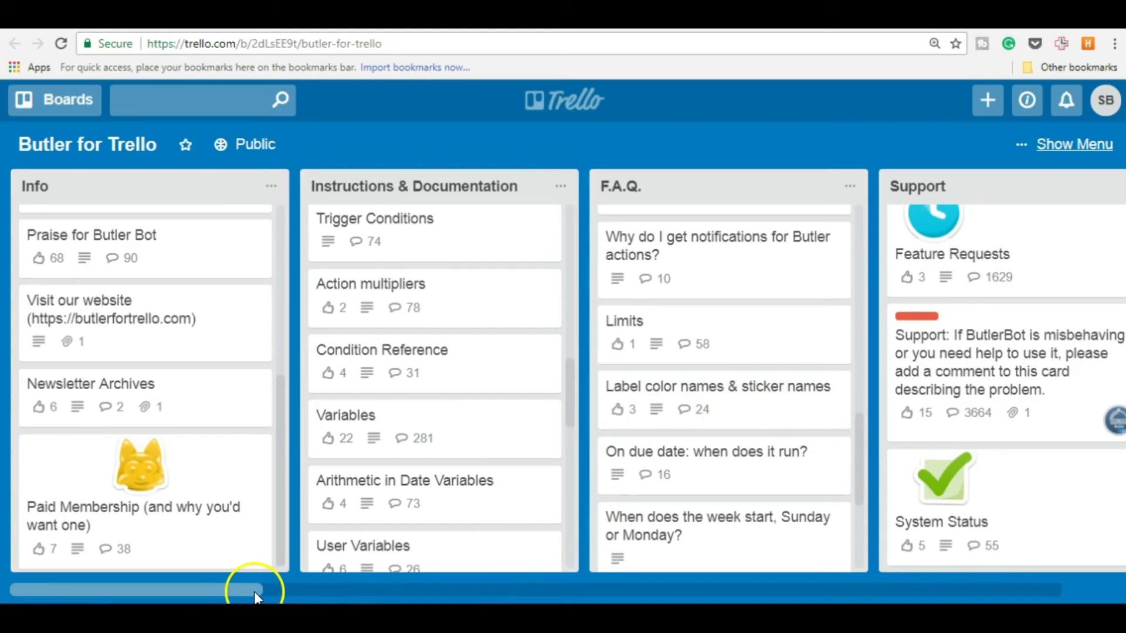
mouse_move(244, 592)
mouse_down()
mouse_move(673, 596)
mouse_move(234, 599)
mouse_up()
drag(352, 598, 100, 598)
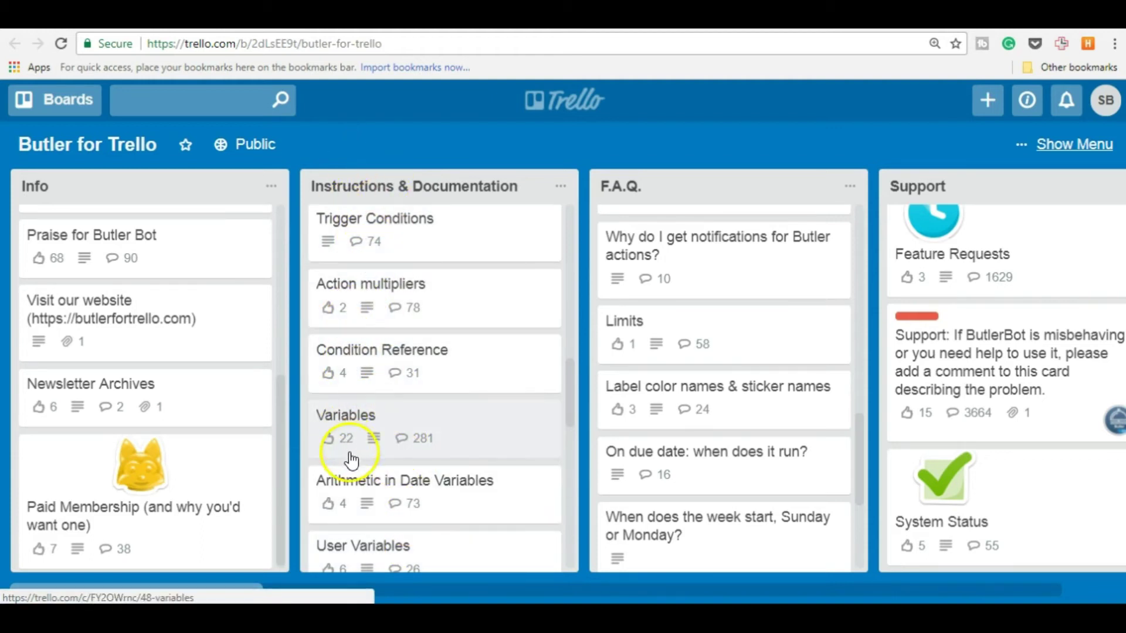
scroll(355, 492, down, 3)
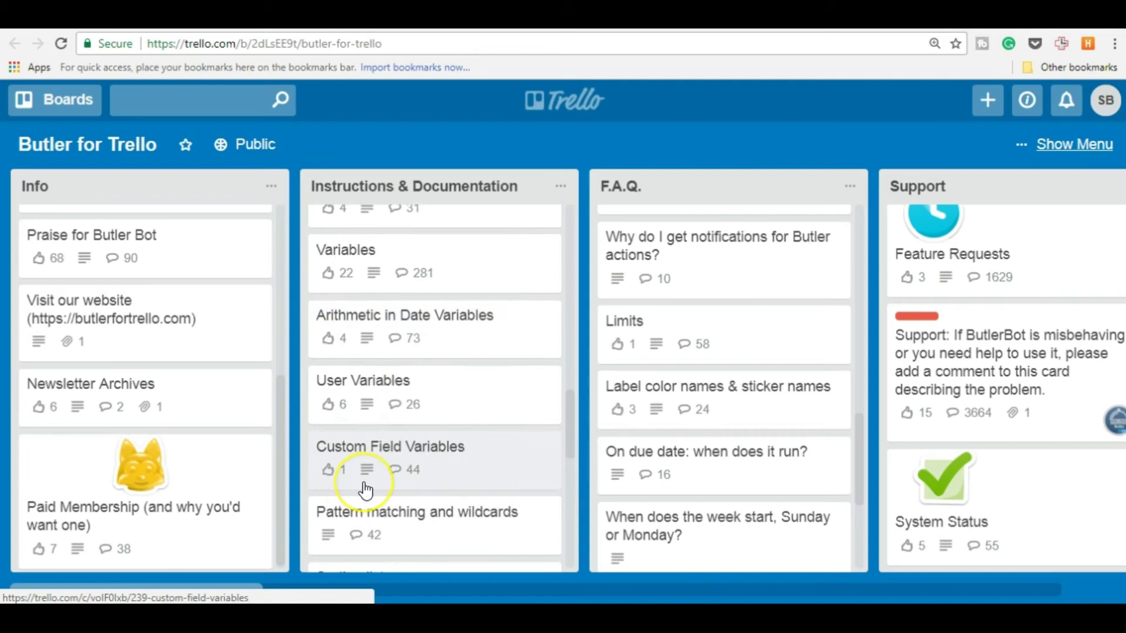
scroll(364, 490, down, 2)
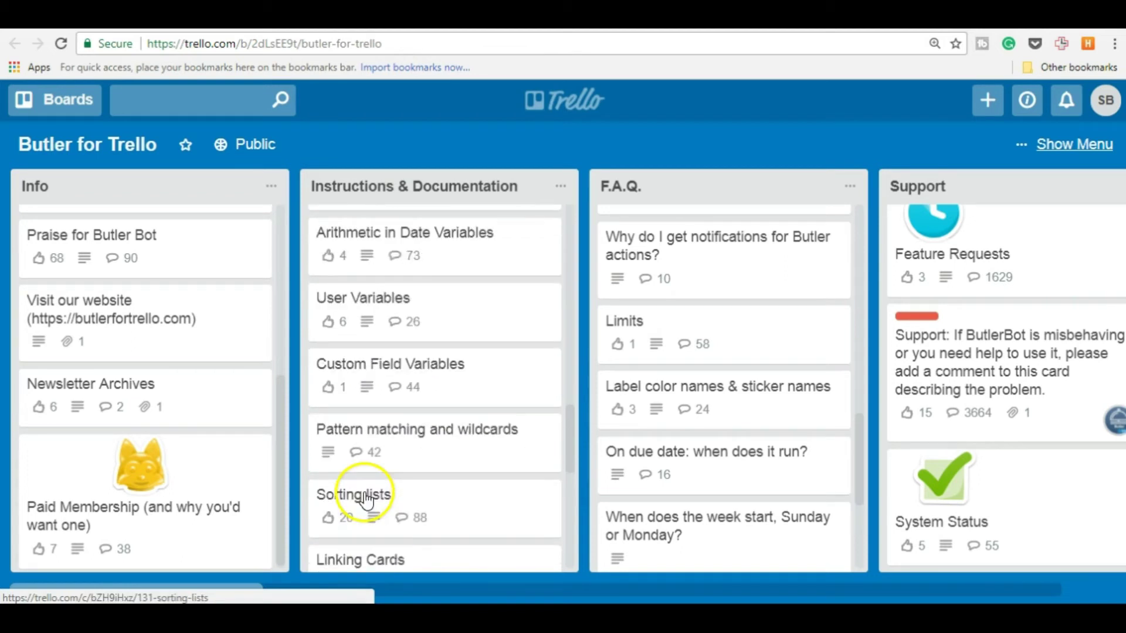
scroll(365, 492, down, 3)
- Open the How to use Butler card in the Instructions & Documentation list and read how to add Butler to a board
scroll(367, 502, up, 7)
scroll(366, 502, down, 1)
scroll(366, 502, up, 4)
scroll(365, 498, up, 8)
scroll(377, 442, down, 2)
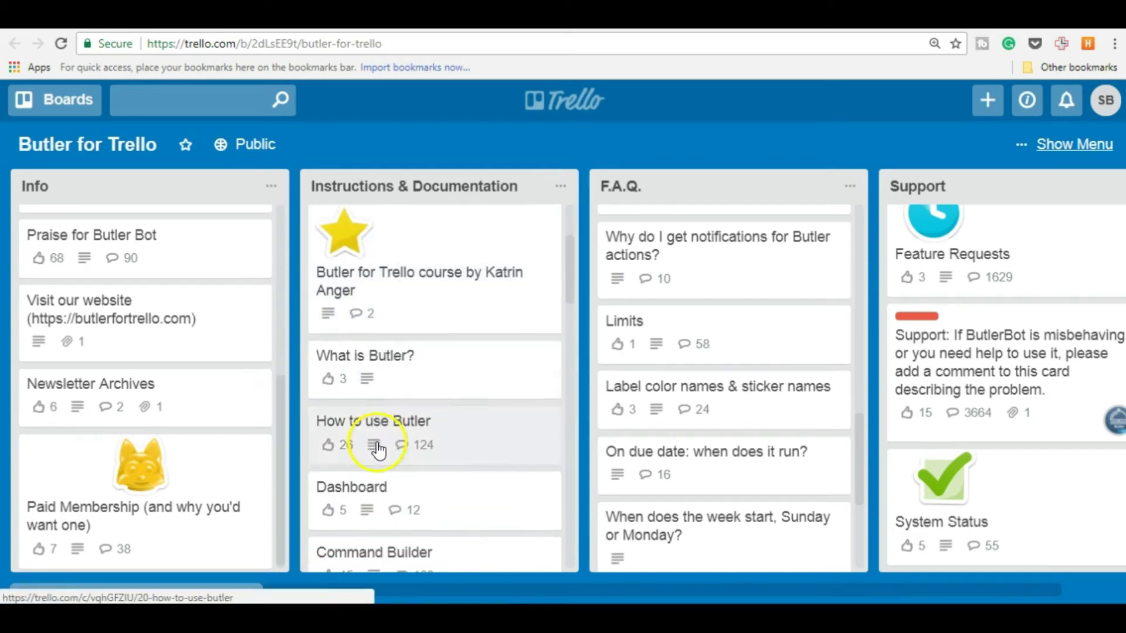
click(362, 453)
scroll(465, 581, down, 5)
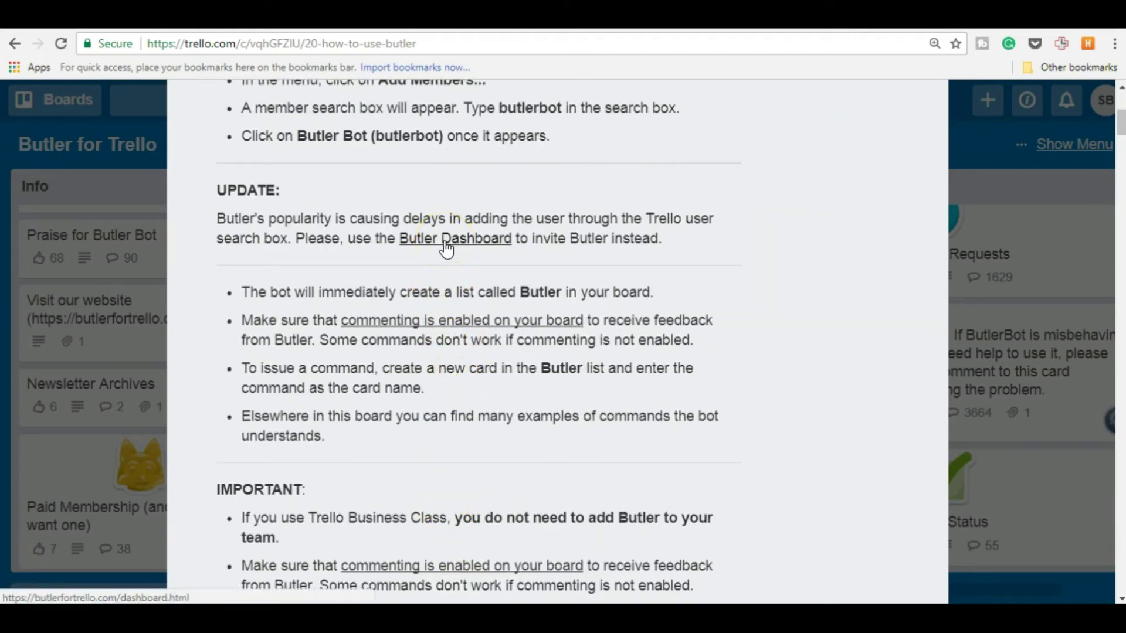
- Open the Butler Dashboard and invite Butler to the YouTube/Blog Outlines board
click(531, 234)
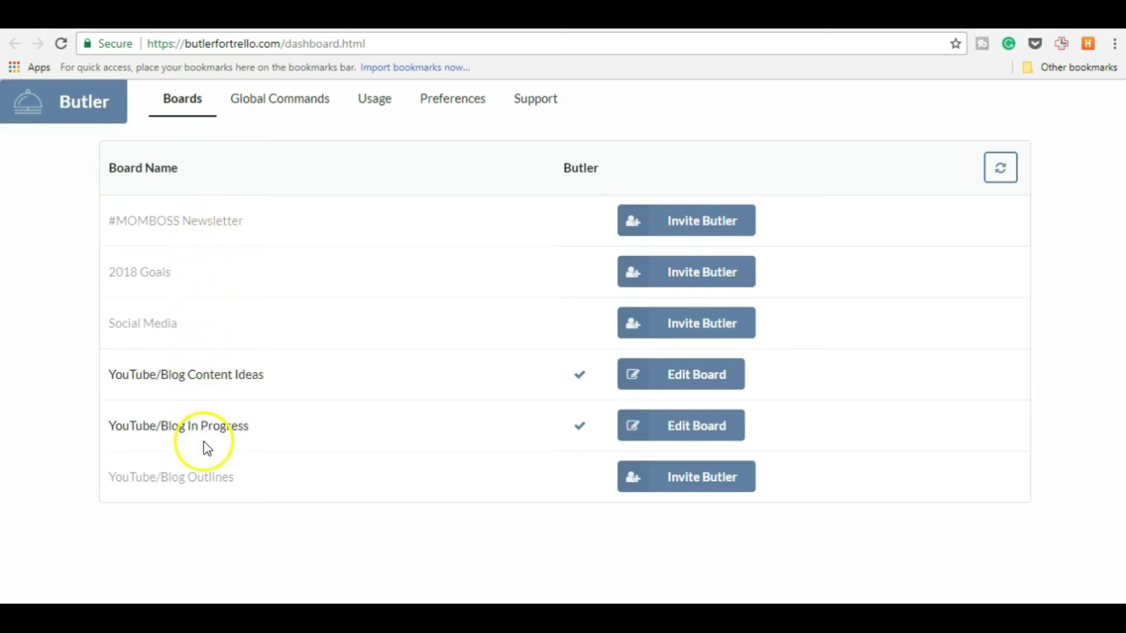
click(683, 478)
click(668, 478)
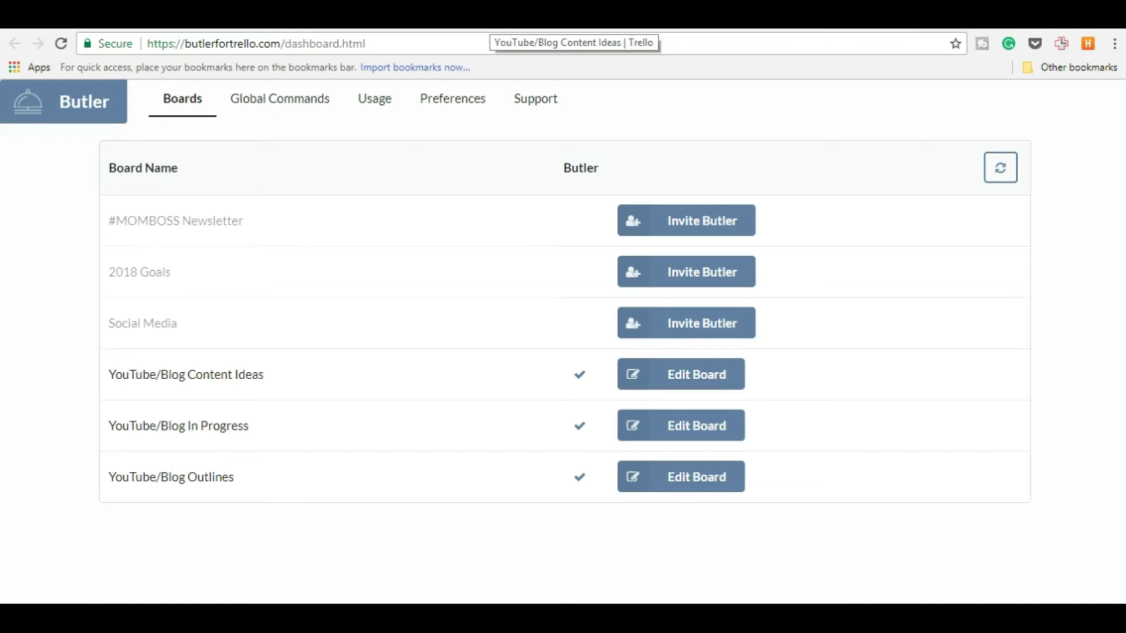
- Return to the YouTube/Blog Content Ideas board, close Power-Ups and view the Butler and Move Forward lists
click(491, 22)
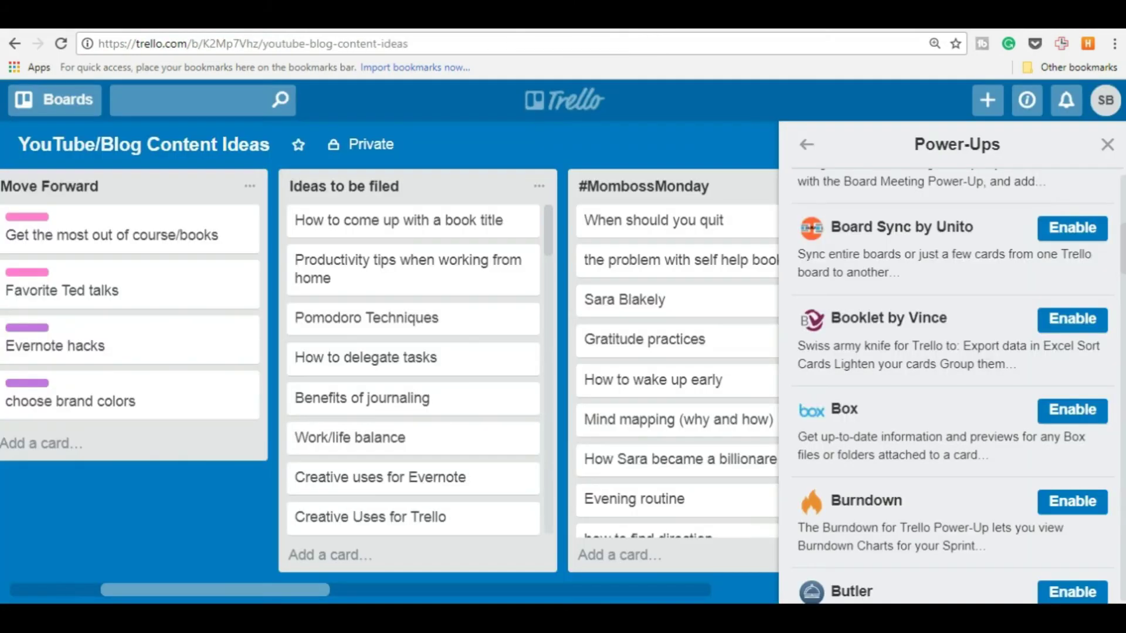
drag(305, 585, 170, 581)
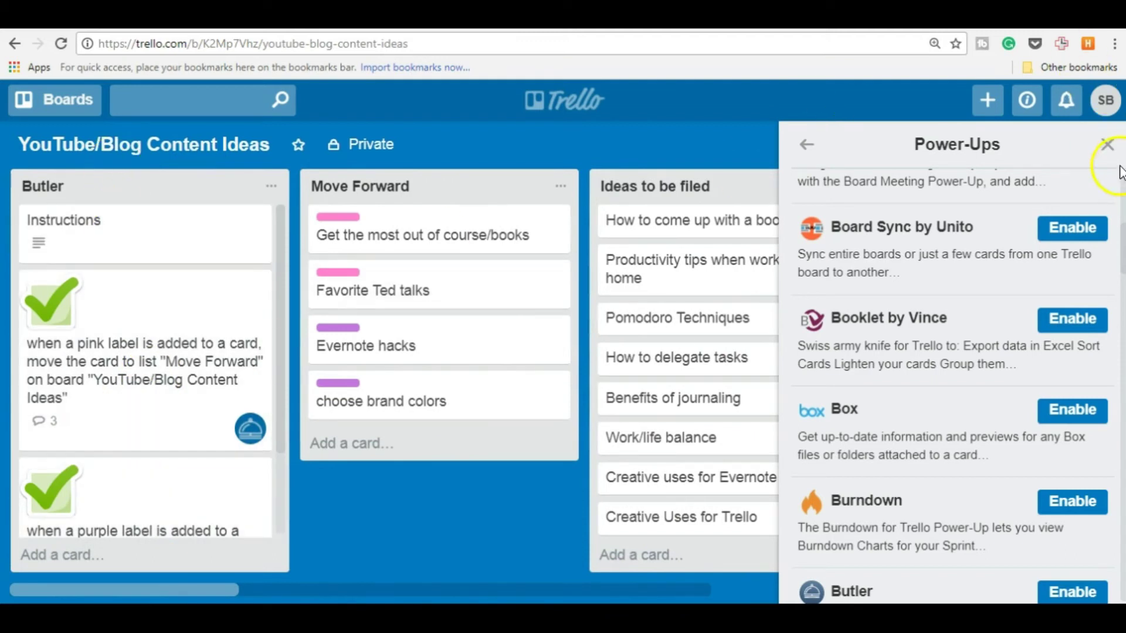
click(1106, 144)
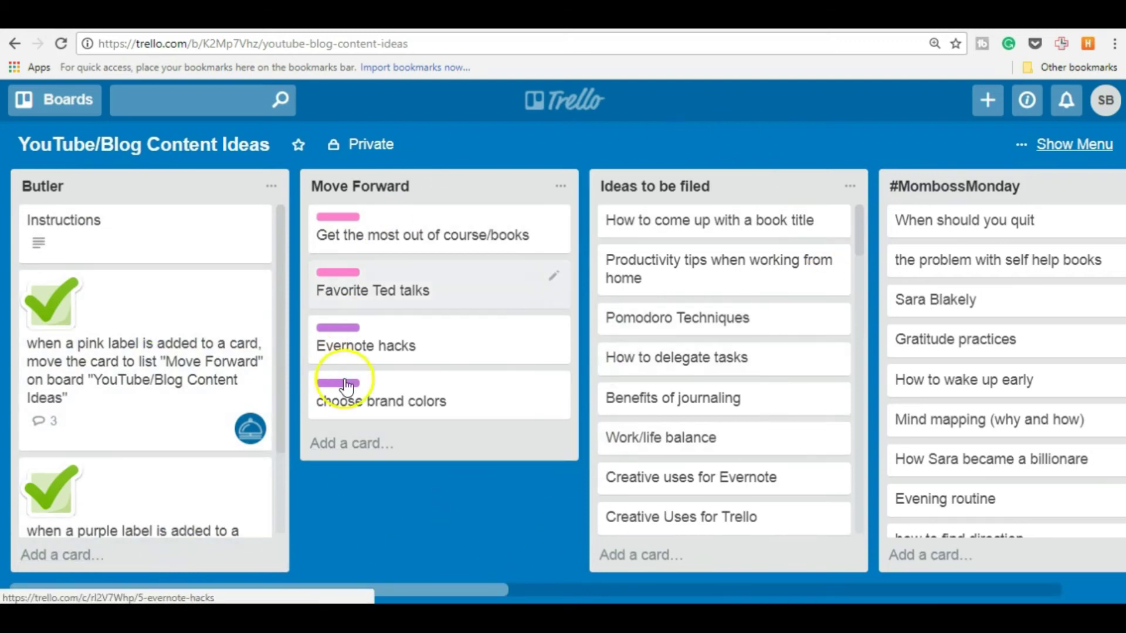
drag(265, 183, 198, 198)
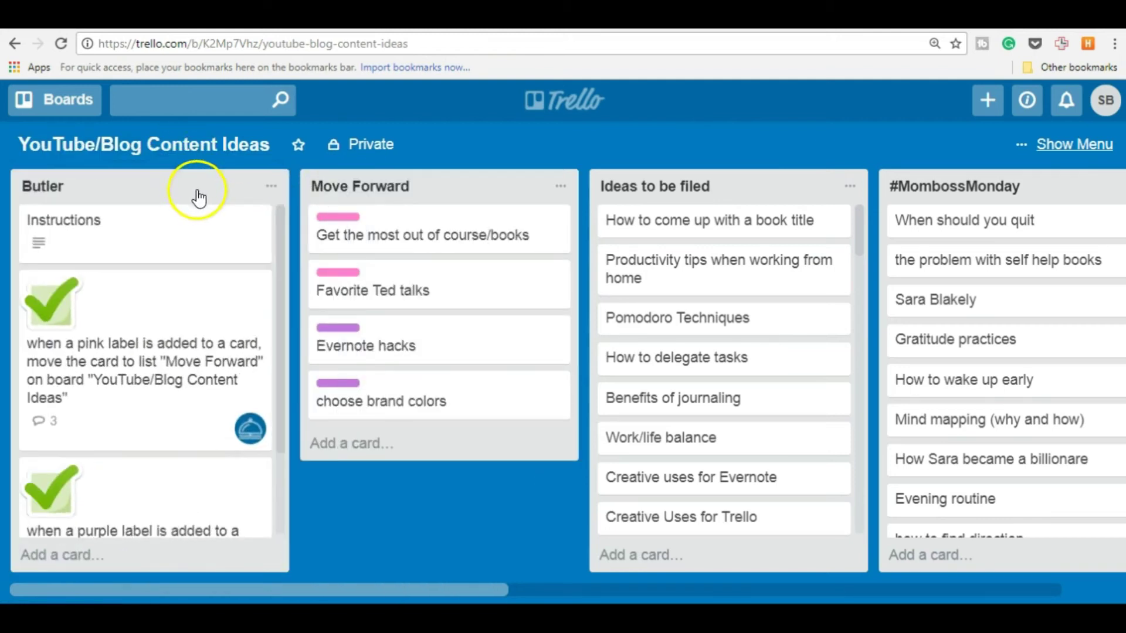
- Look over the triggers and actions in Butler's Command Builder and the YouTube/Blog Content Ideas commands in the dashboard
click(44, 238)
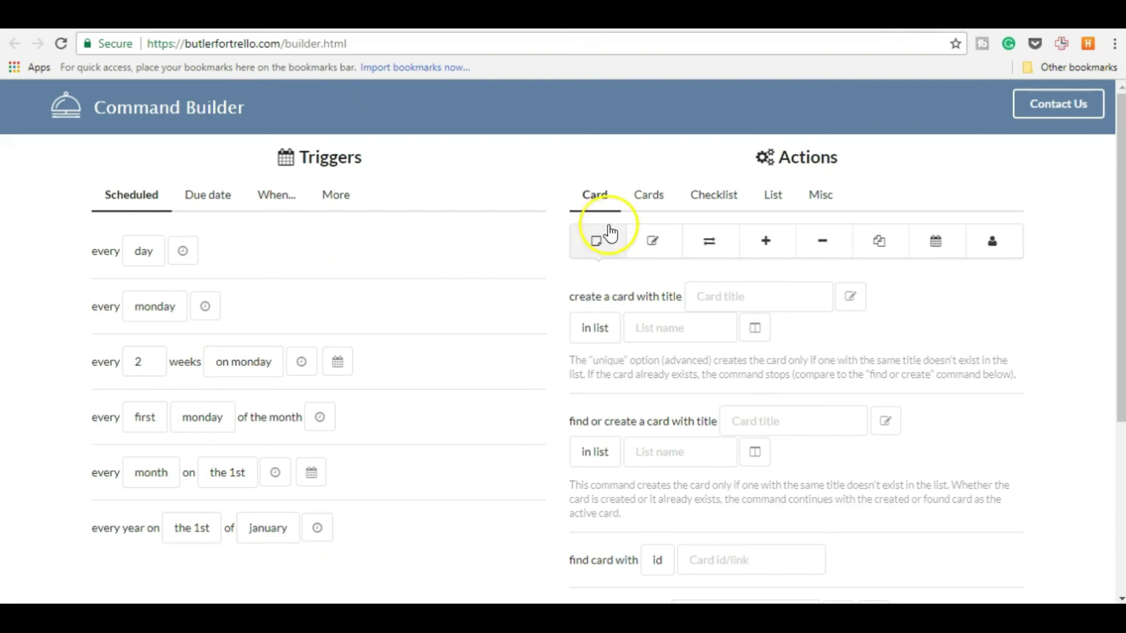
scroll(493, 352, down, 5)
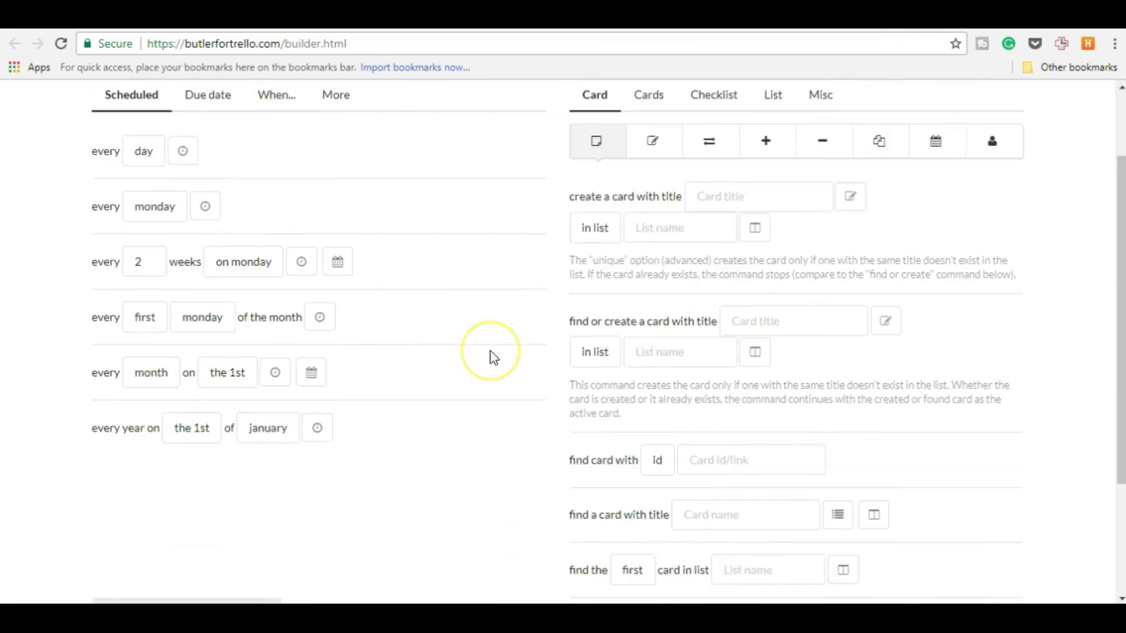
scroll(493, 354, up, 5)
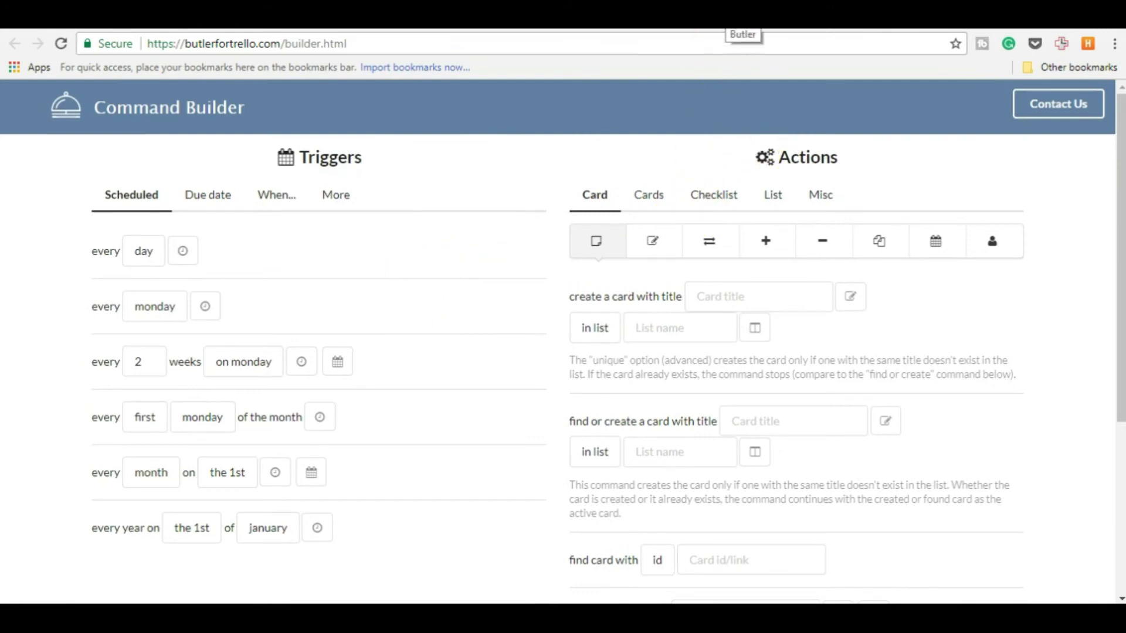
click(726, 18)
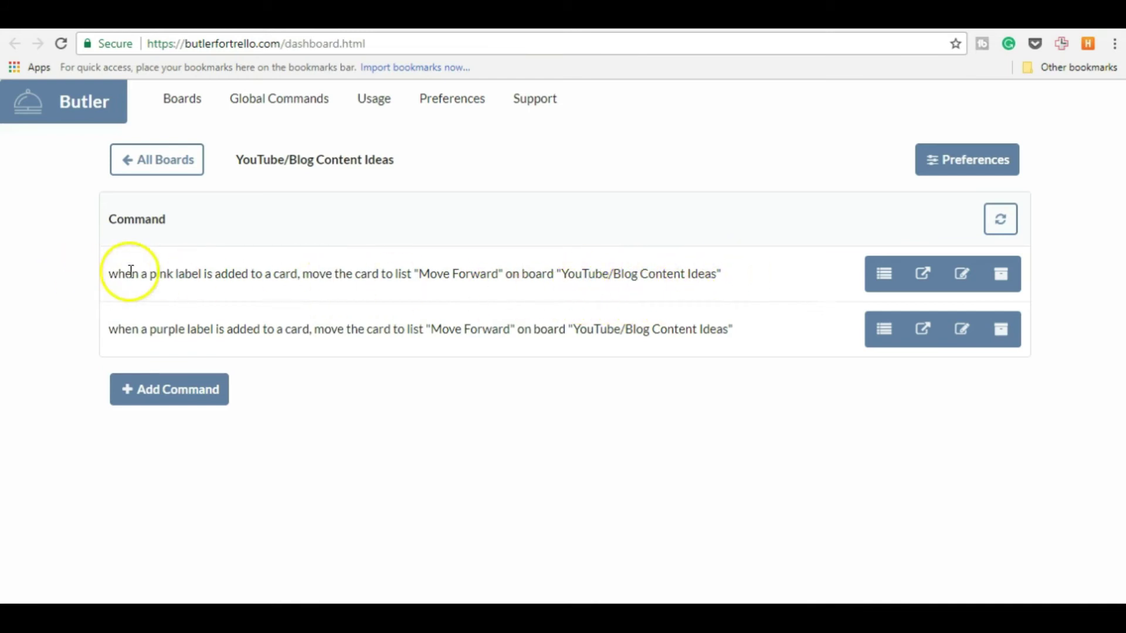
- Look through the idea lists on the YouTube/Blog Content Ideas board and check the current date in the system calendar
click(704, 19)
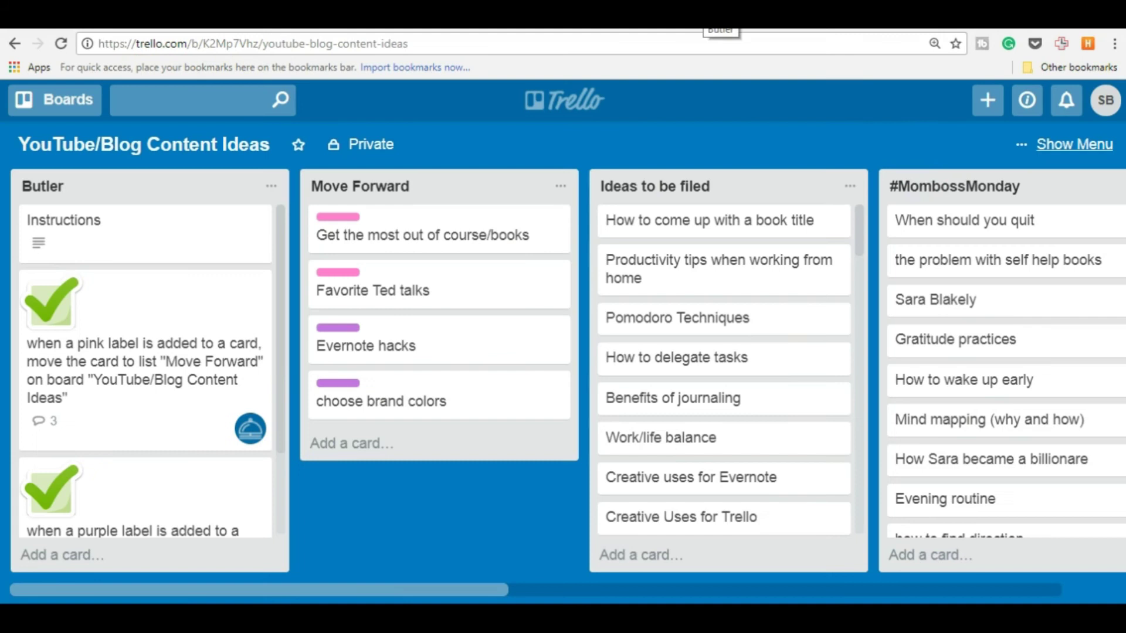
drag(470, 584, 615, 572)
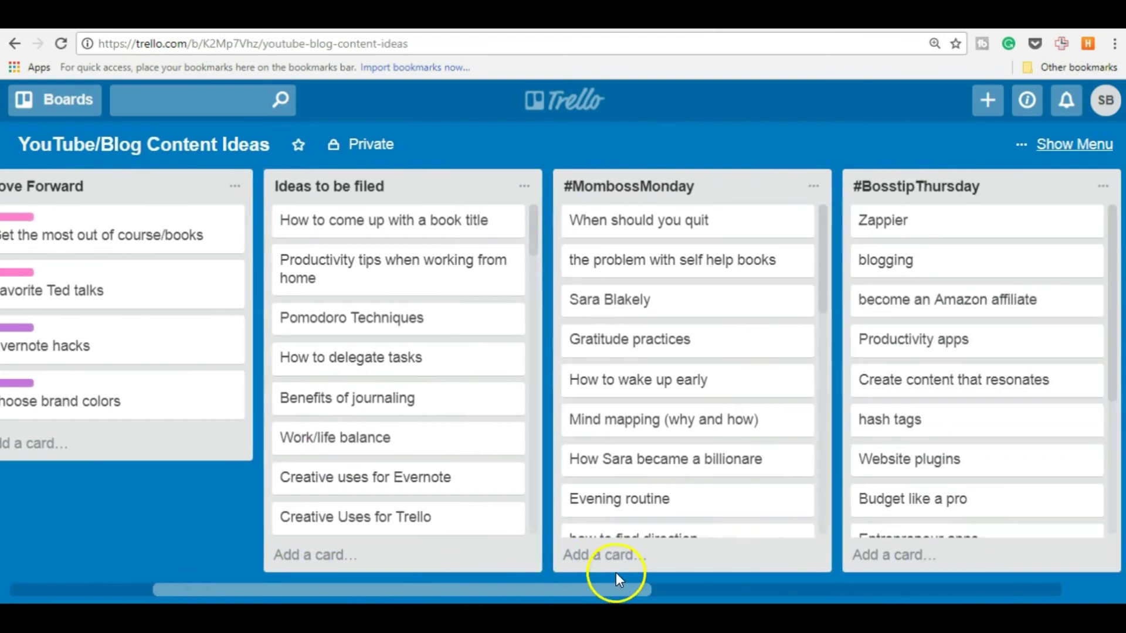
scroll(405, 332, down, 4)
scroll(404, 321, up, 4)
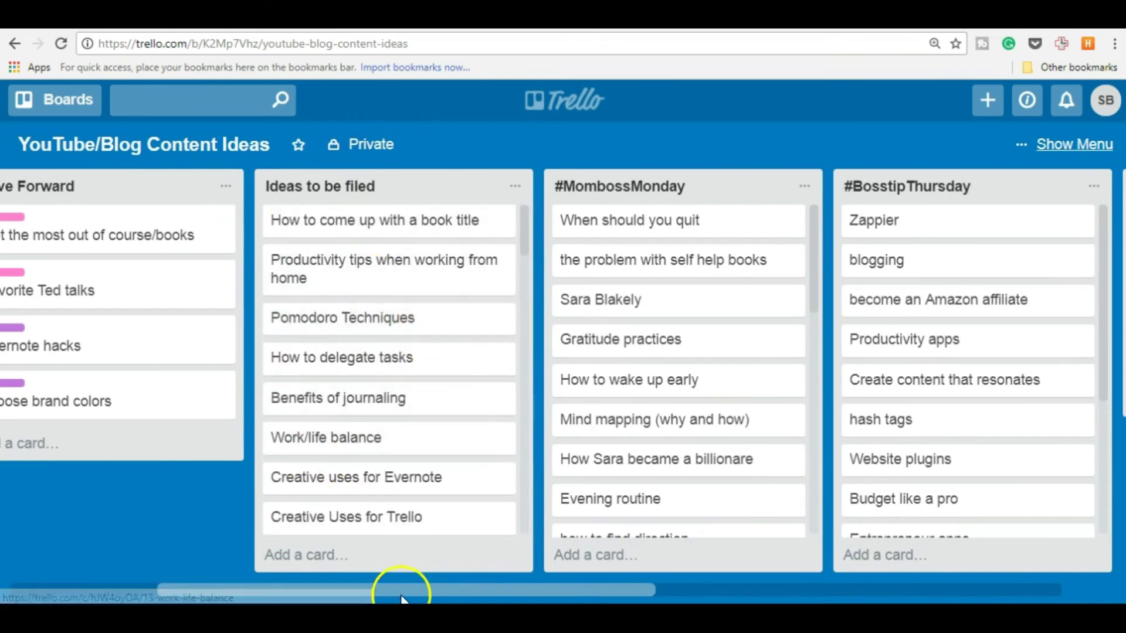
drag(454, 590, 509, 592)
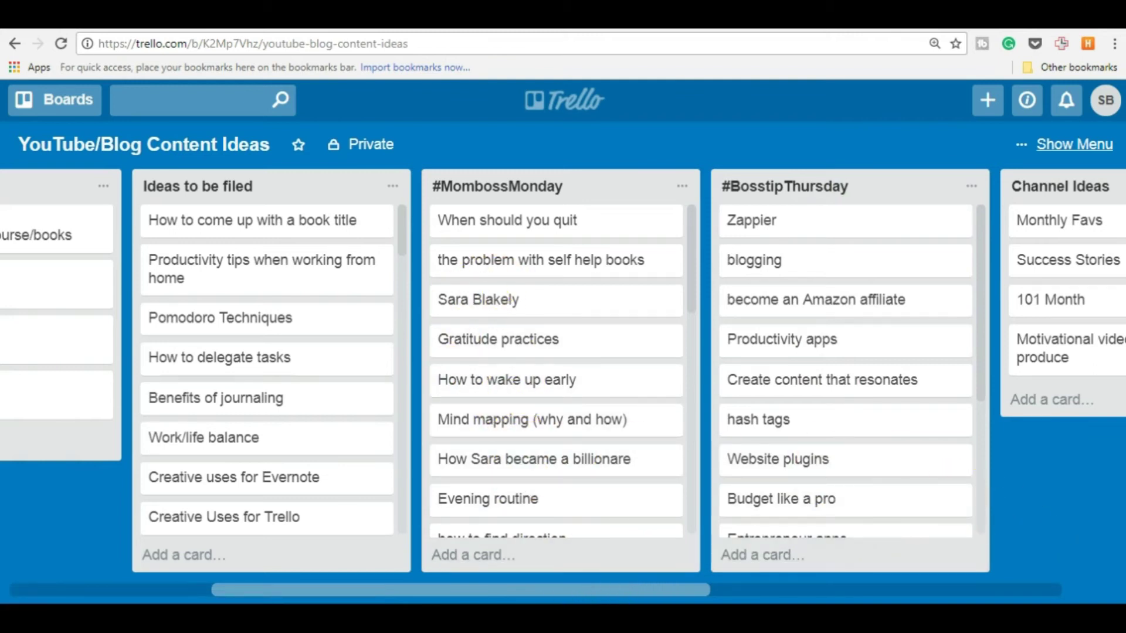
click(1075, 618)
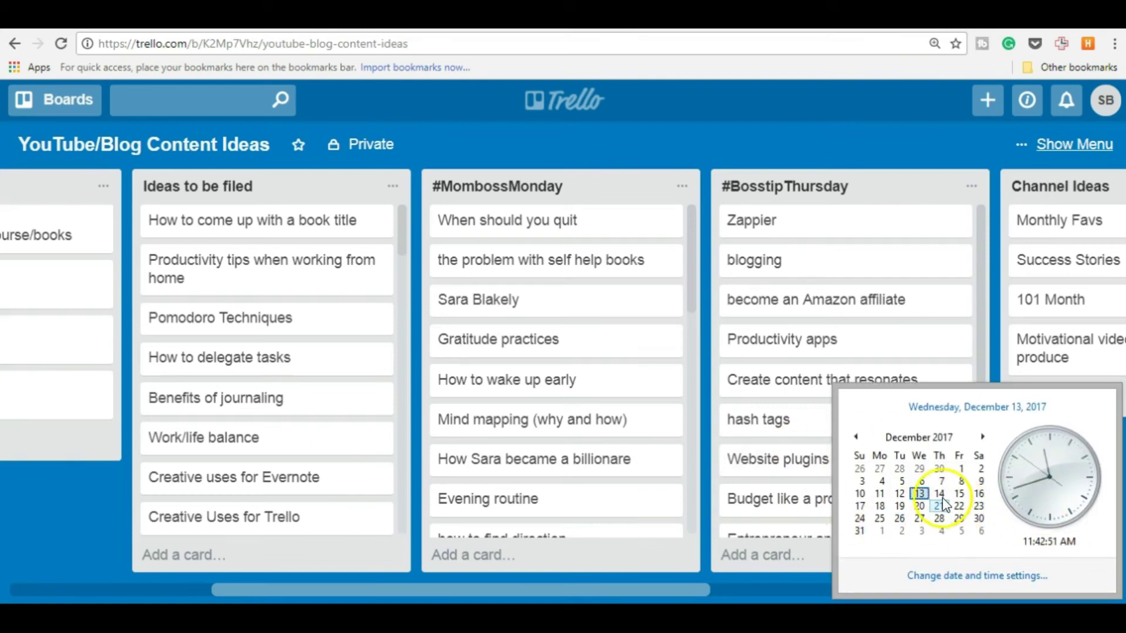
click(698, 133)
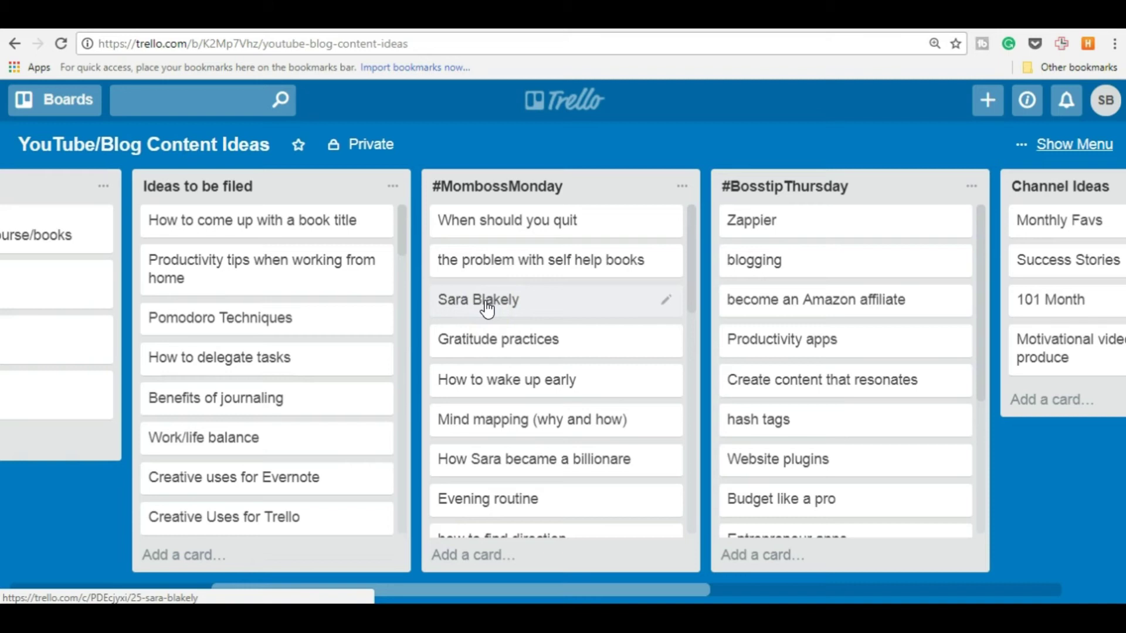
- Add the pink label to the Sara Blakely card in #MombossMonday and check for the card in the Move Forward list
key(9)
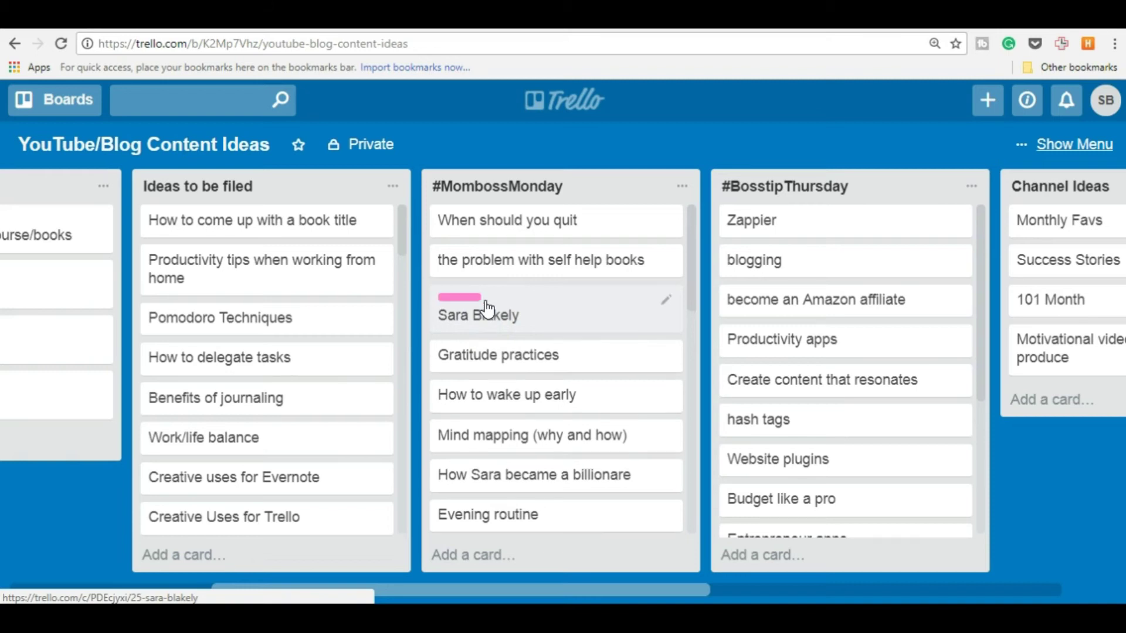
key(shift+comma)
key(shift+comma)
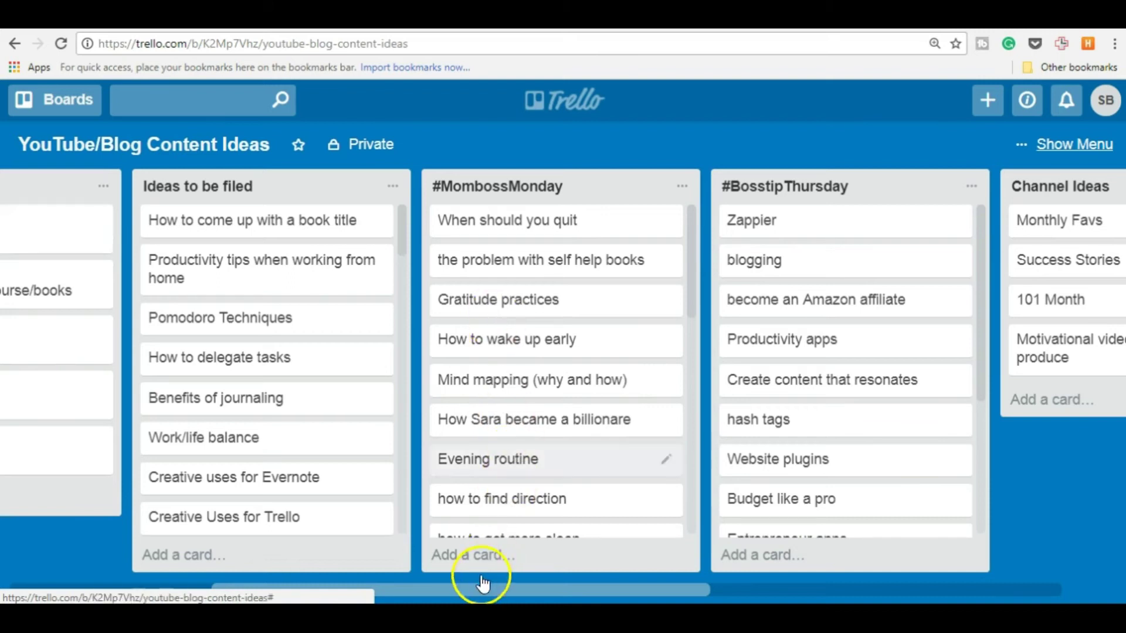
drag(474, 588, 339, 589)
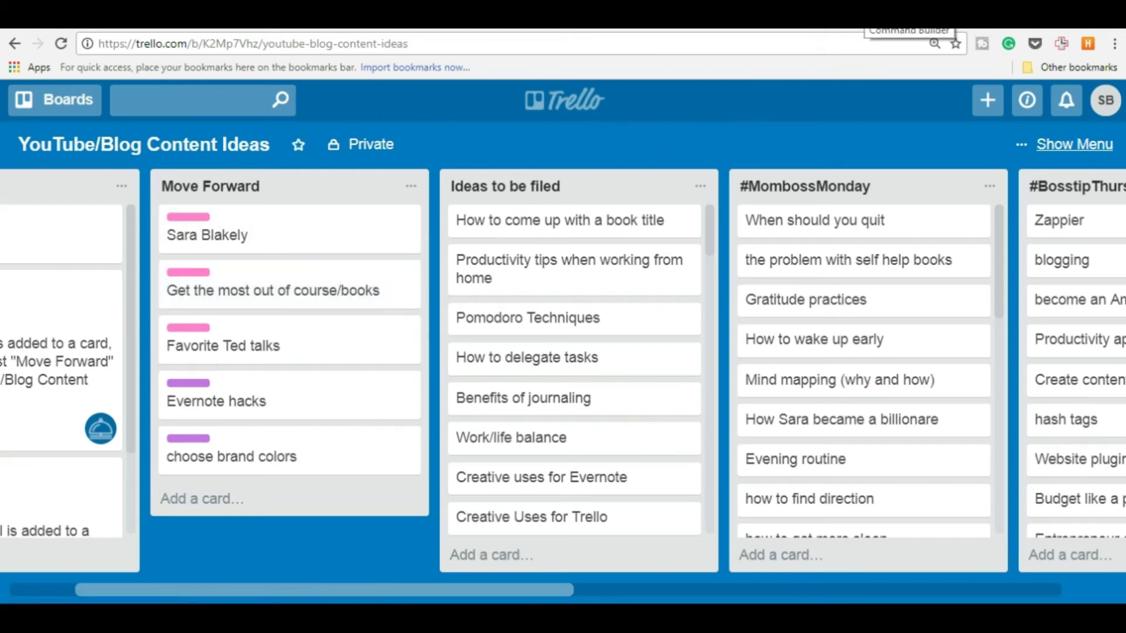
- Browse the Due date, When and More triggers in the Command Builder and show the due date triggers under When
click(867, 17)
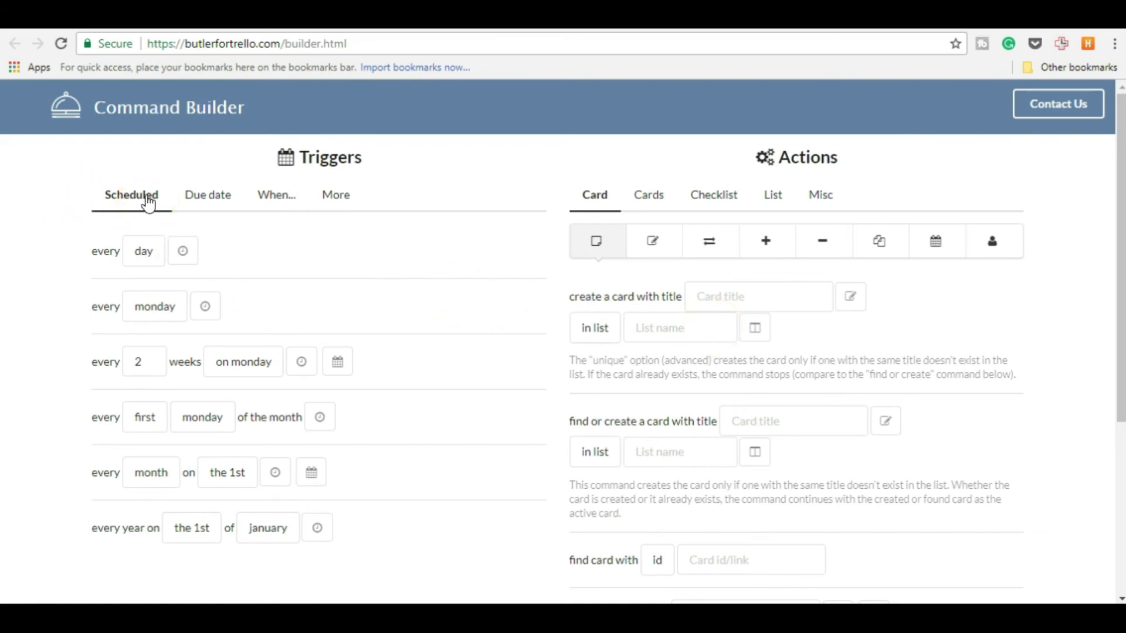
click(199, 202)
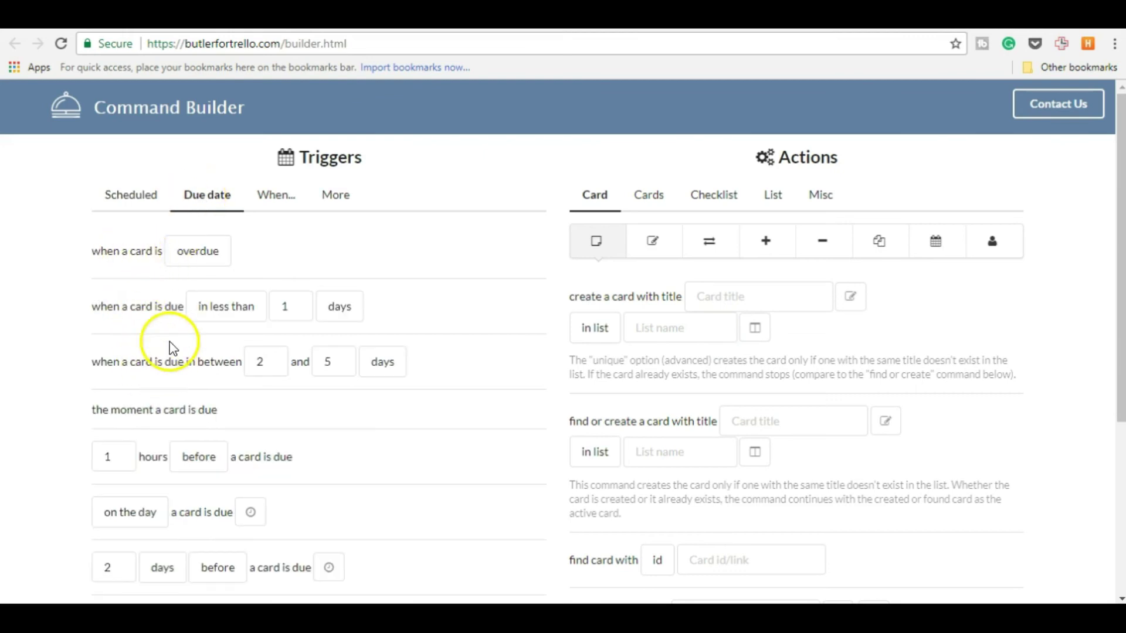
click(276, 206)
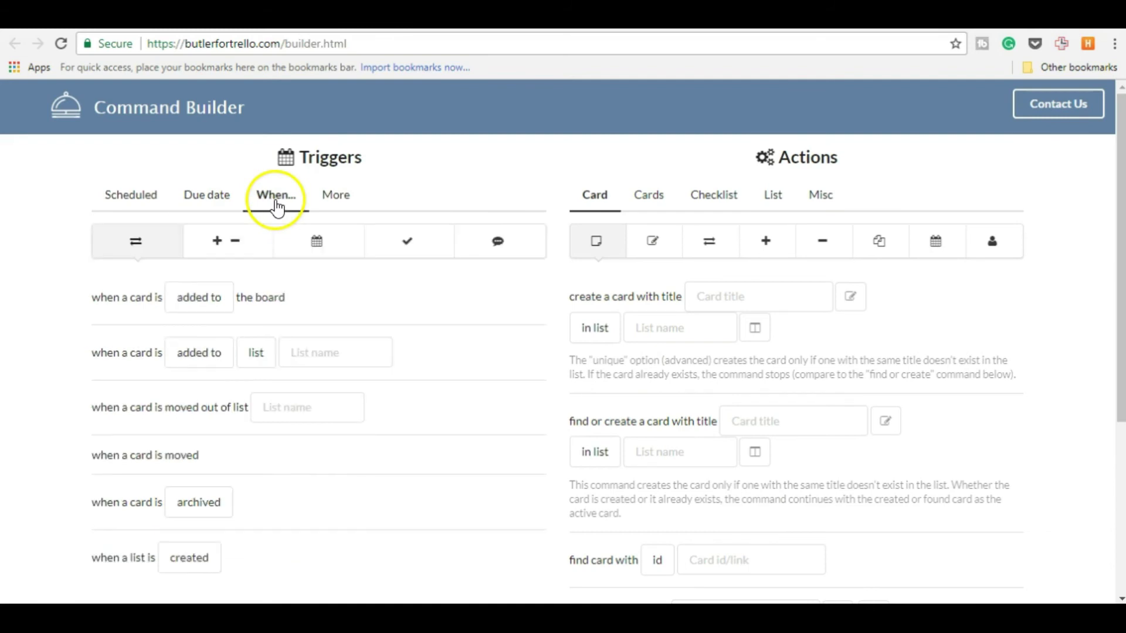
click(334, 197)
click(206, 195)
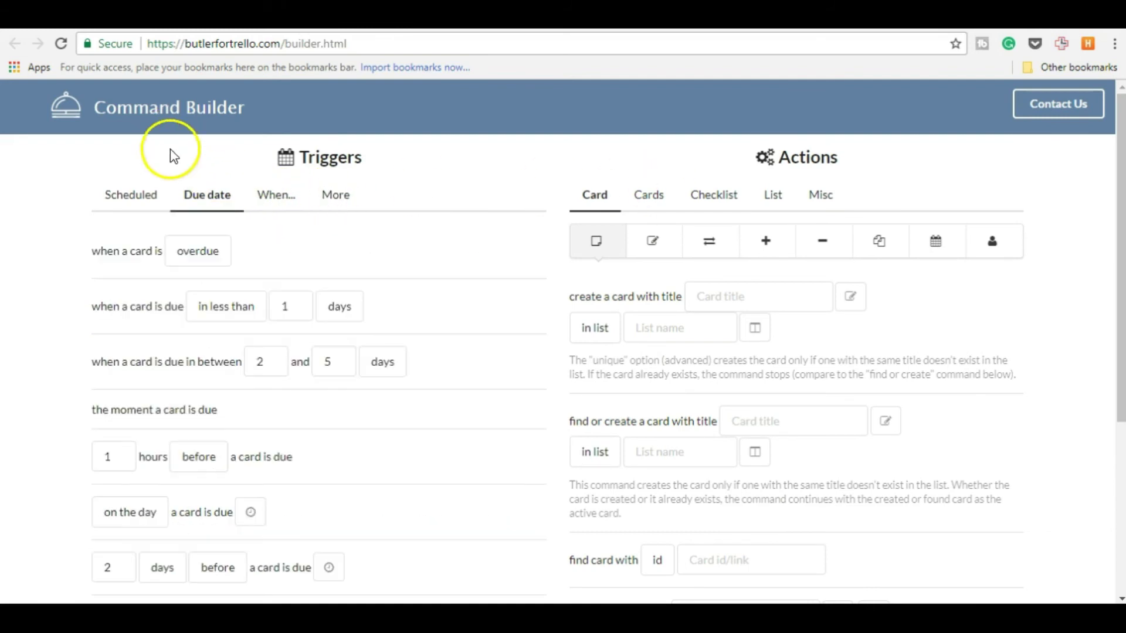
click(270, 205)
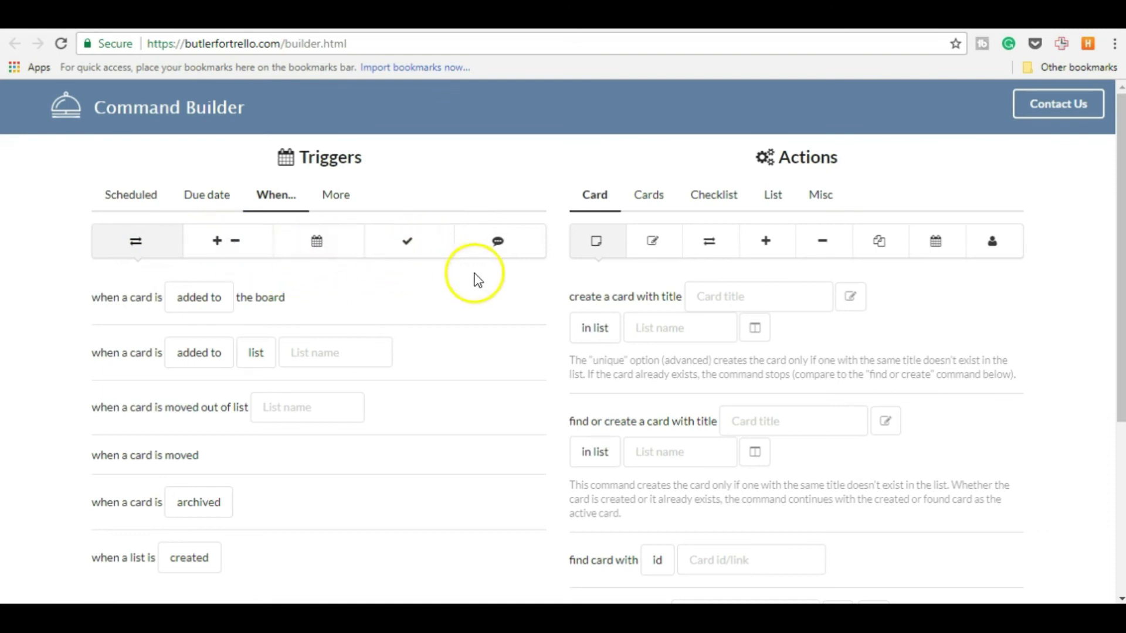
click(320, 245)
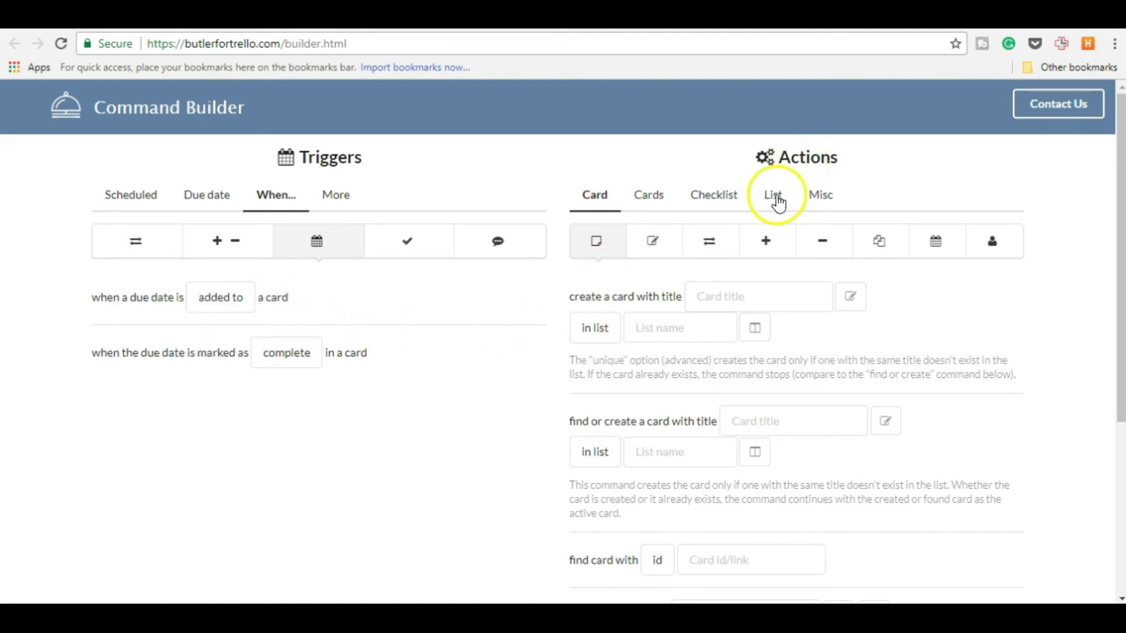
- Browse the Cards, Checklist, List and Misc actions in the Command Builder and return to the Card actions
click(649, 202)
click(712, 199)
click(764, 203)
click(818, 197)
click(597, 205)
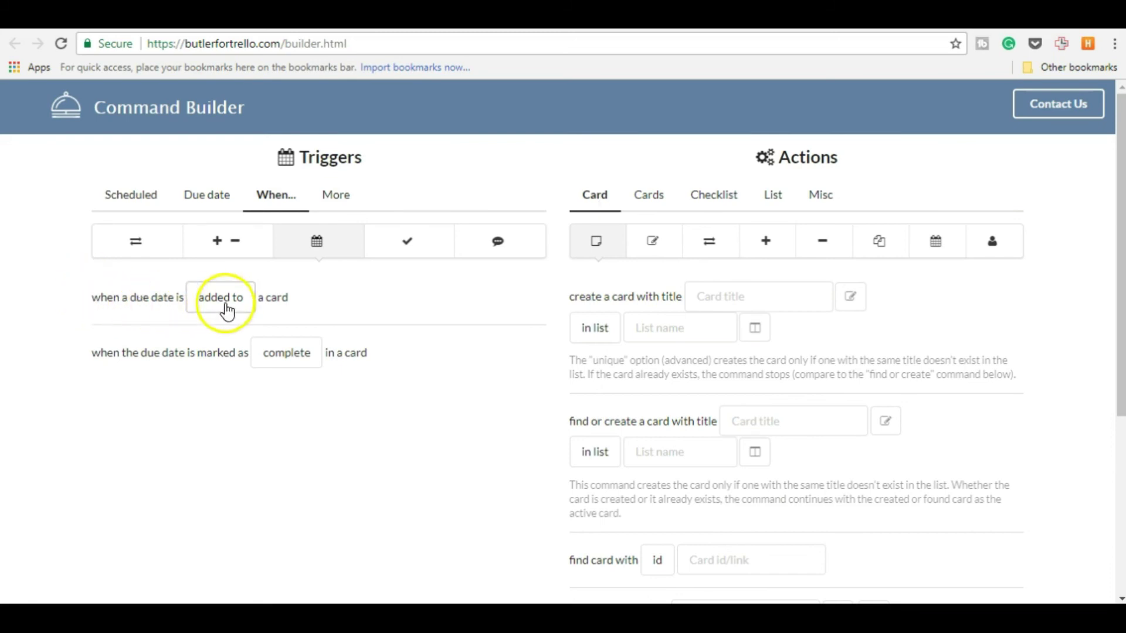
- Build the action that moves the card to list "New" on board "YouTube/Blog In Progress"
click(713, 245)
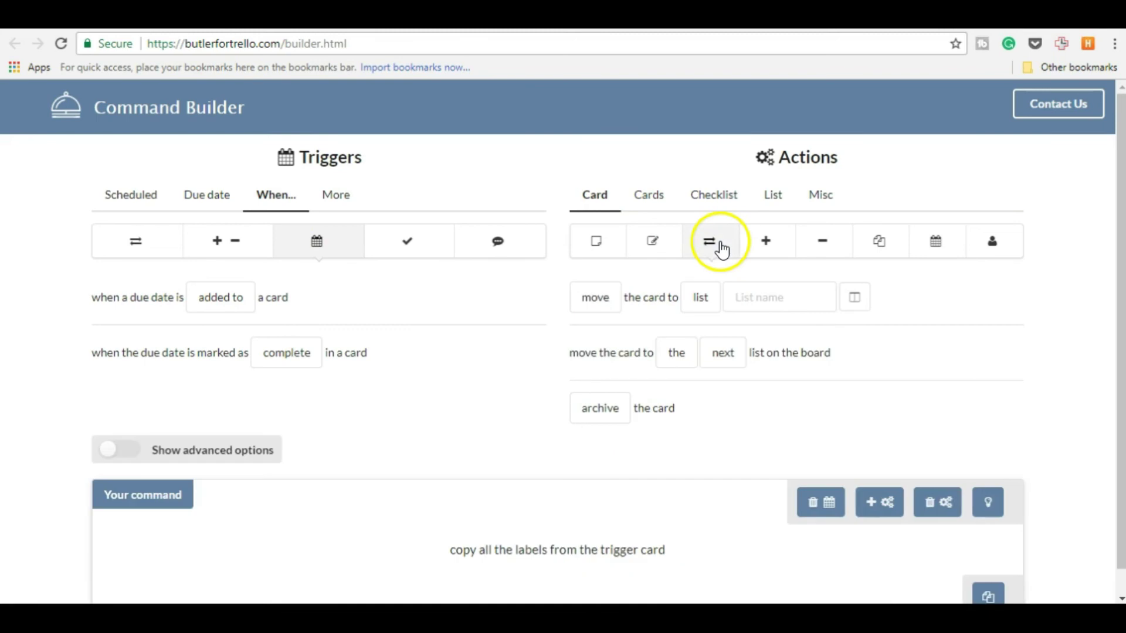
click(605, 308)
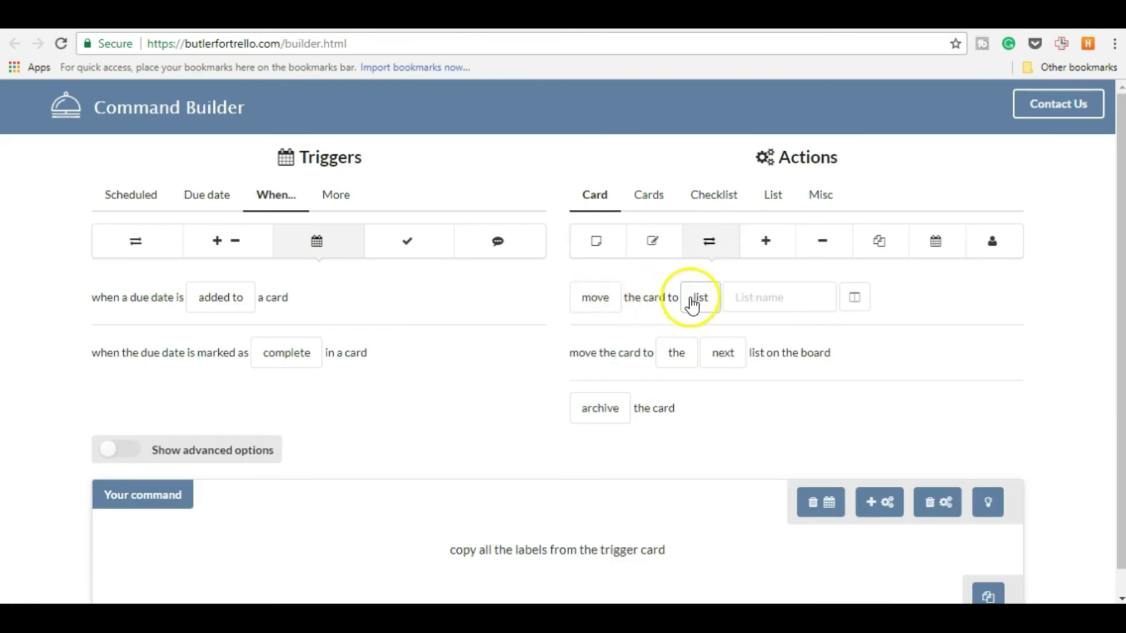
click(817, 303)
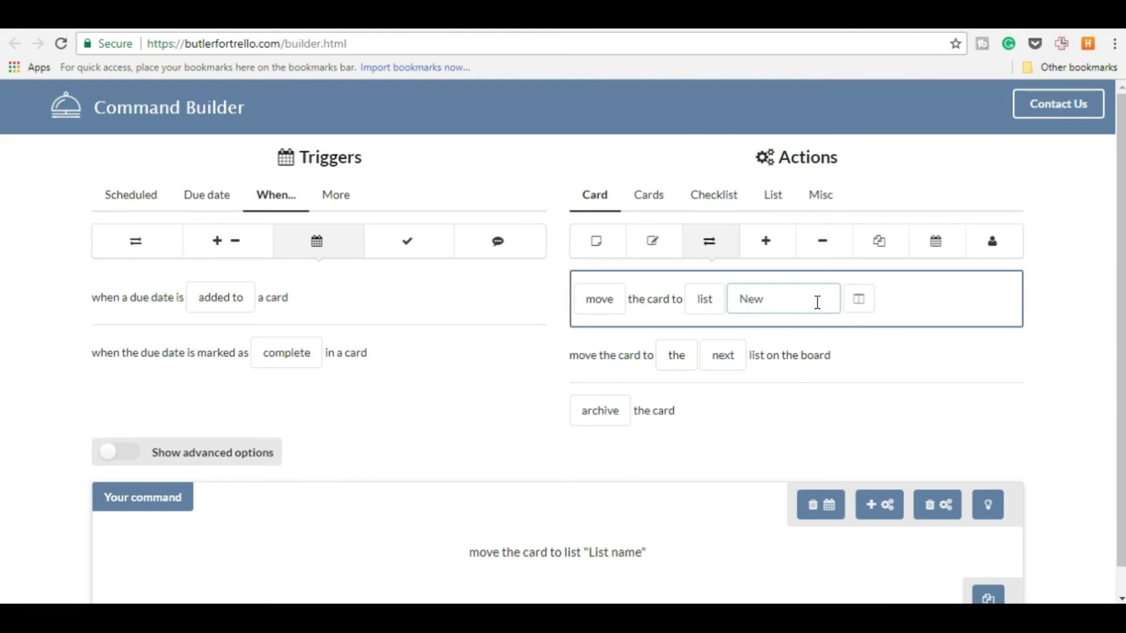
click(859, 303)
click(865, 309)
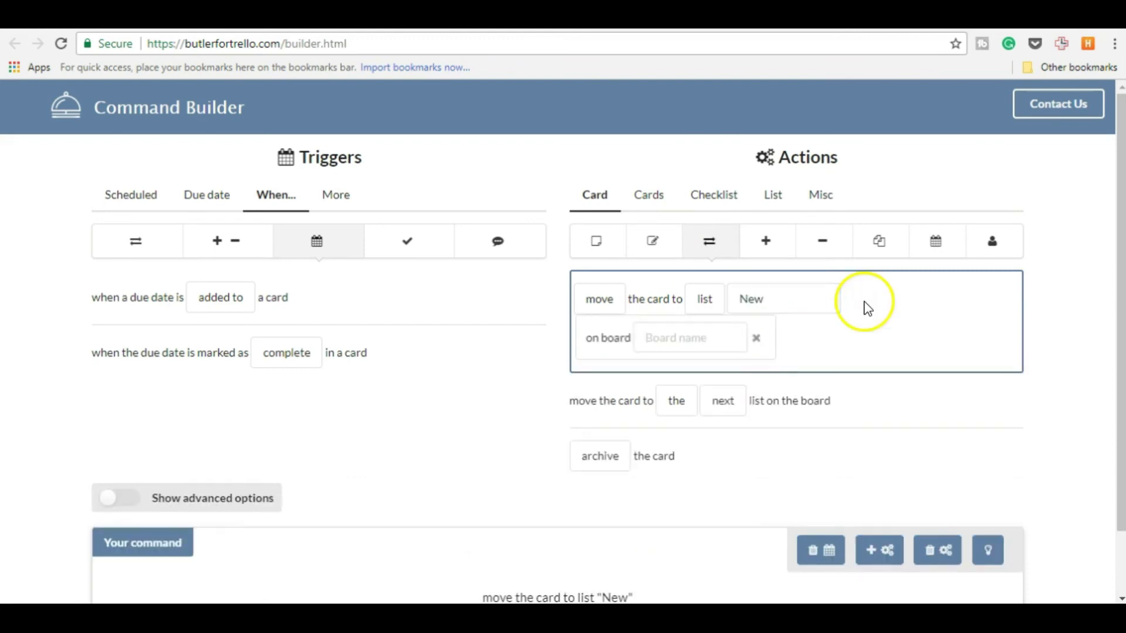
click(715, 338)
text(Yo)
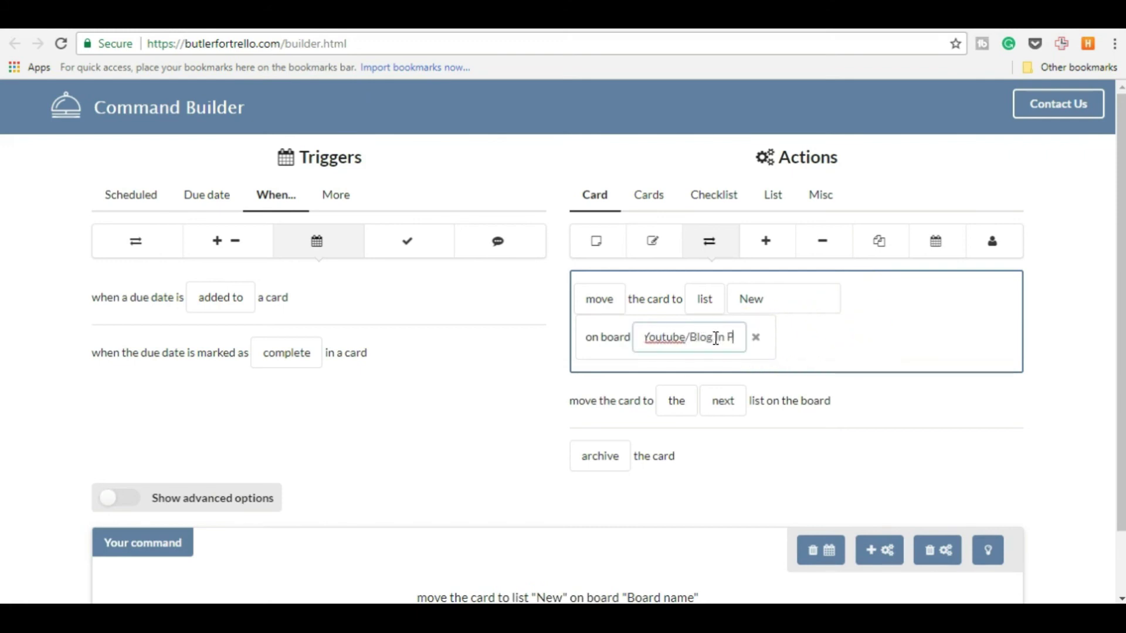
text(uTube/Blog In Pro)
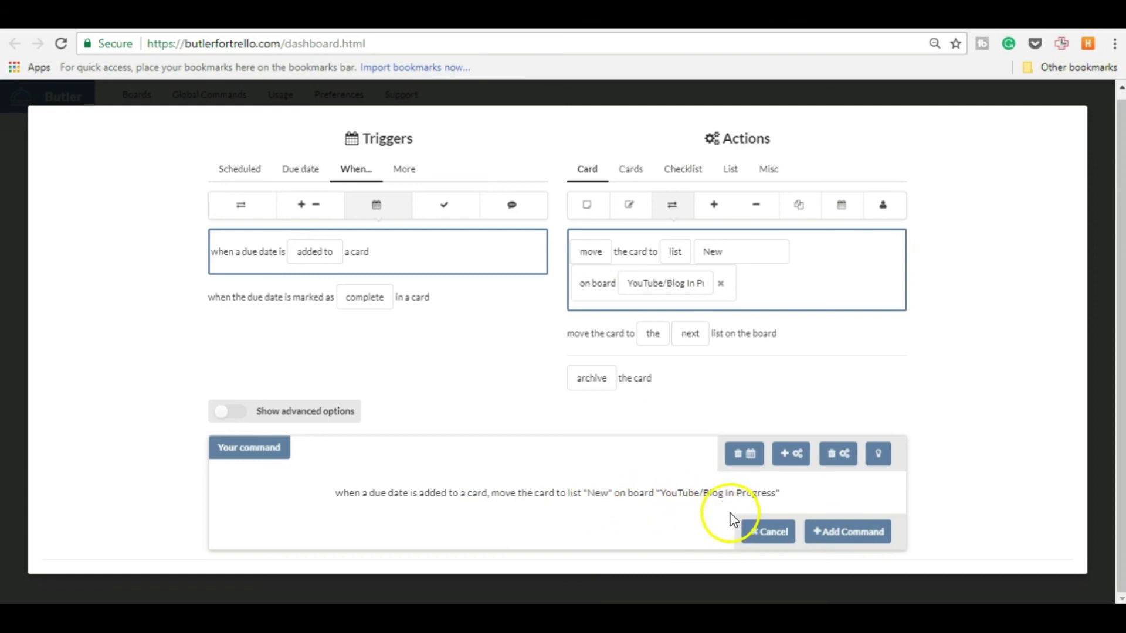
- Add the due-date-added command to the YouTube/Blog Content Ideas board and check it in the board's Butler list
click(848, 531)
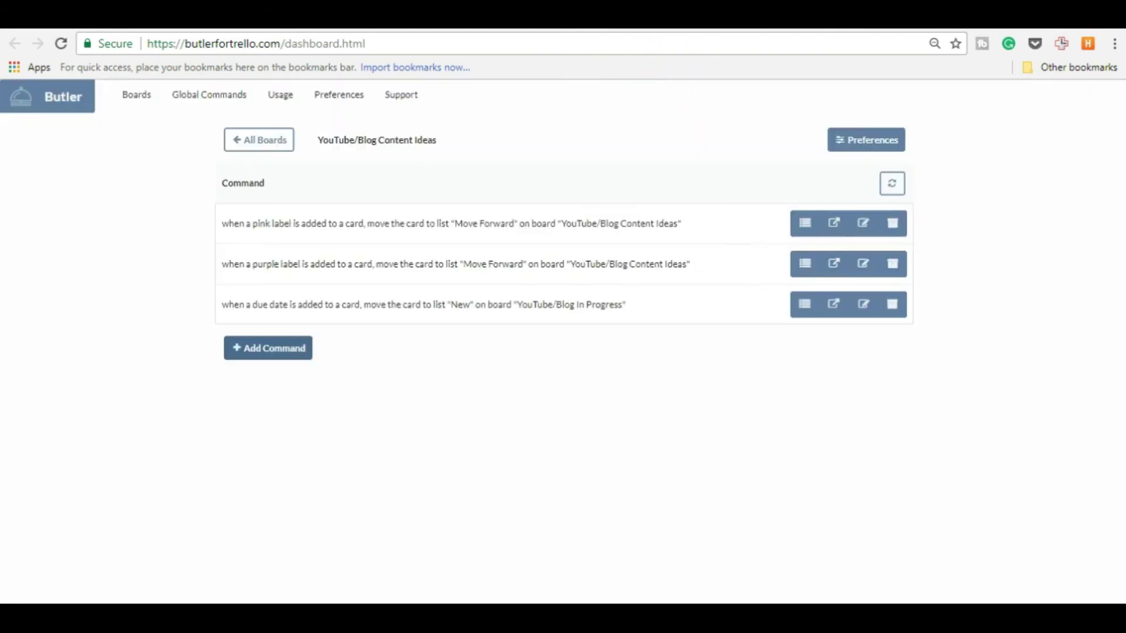
click(504, 16)
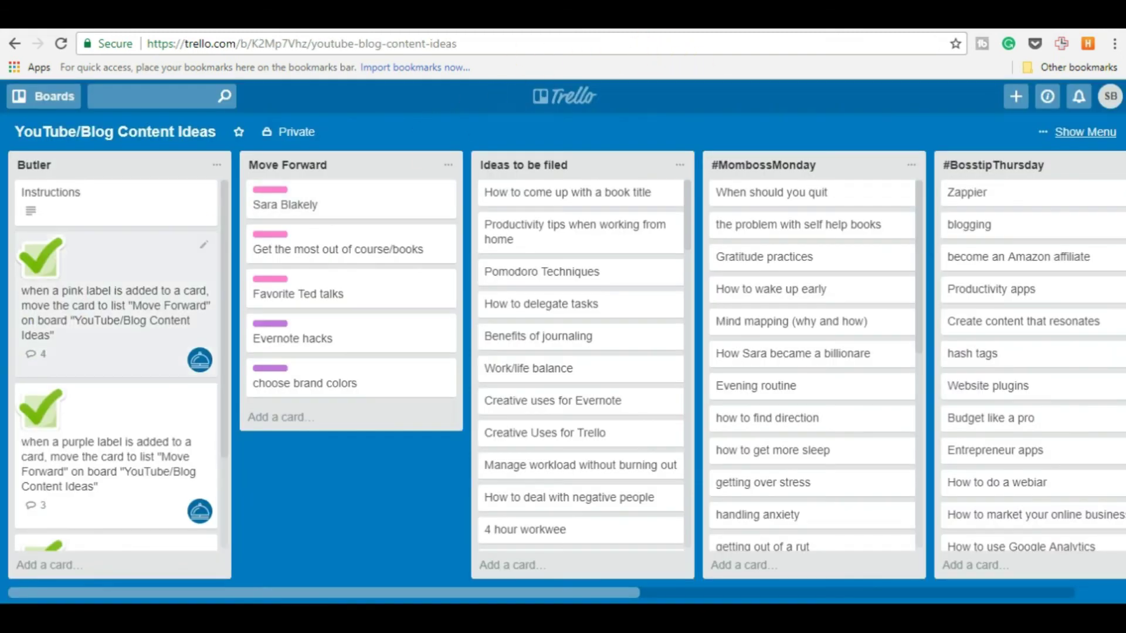
scroll(91, 354, down, 2)
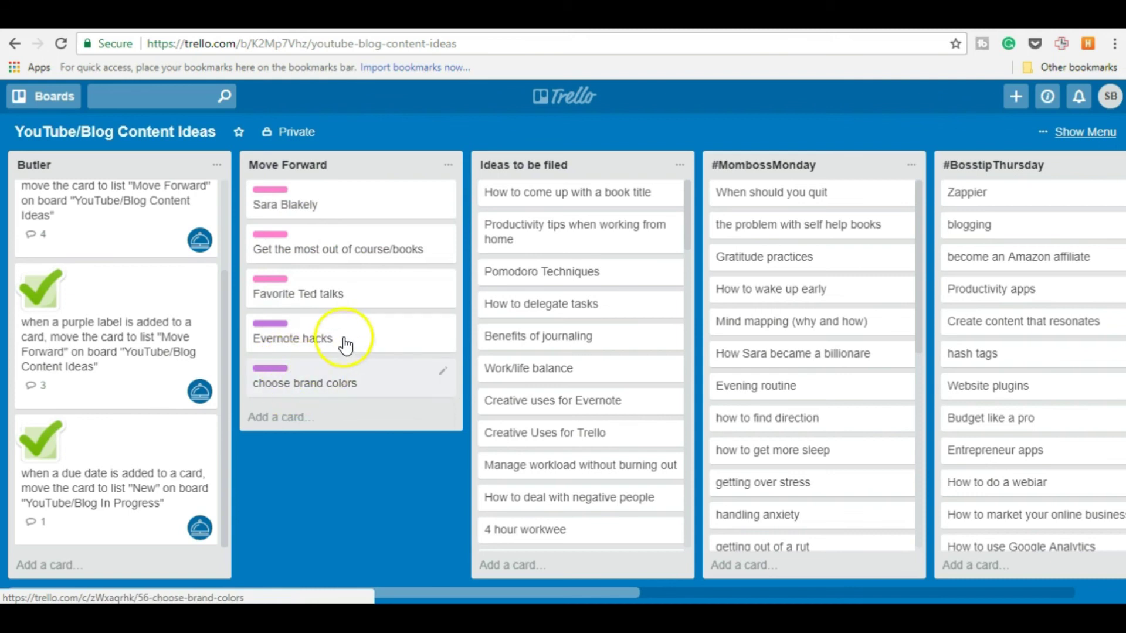
- Set the due date of the "Evernote hacks" card in the Move Forward list to 12/31/2017 and save the card
click(446, 330)
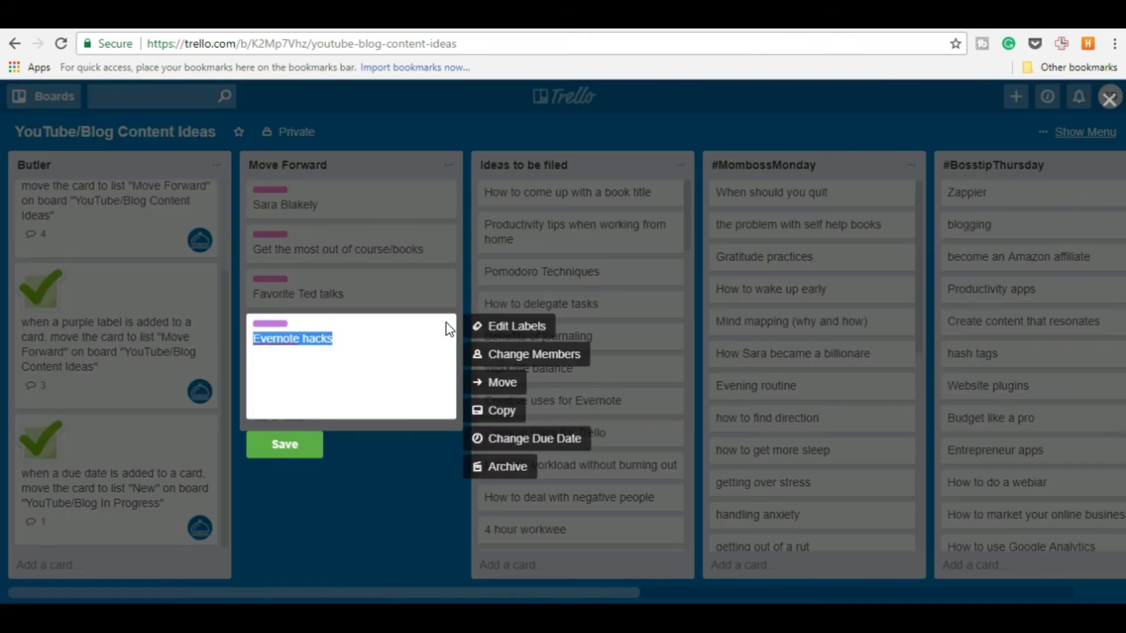
click(514, 446)
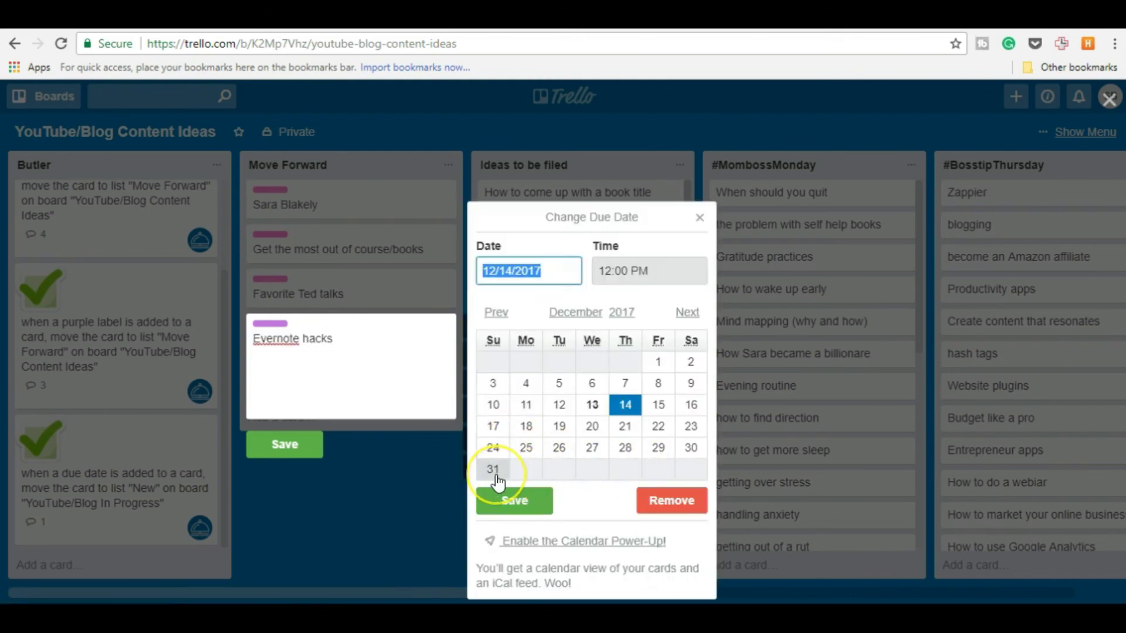
click(494, 470)
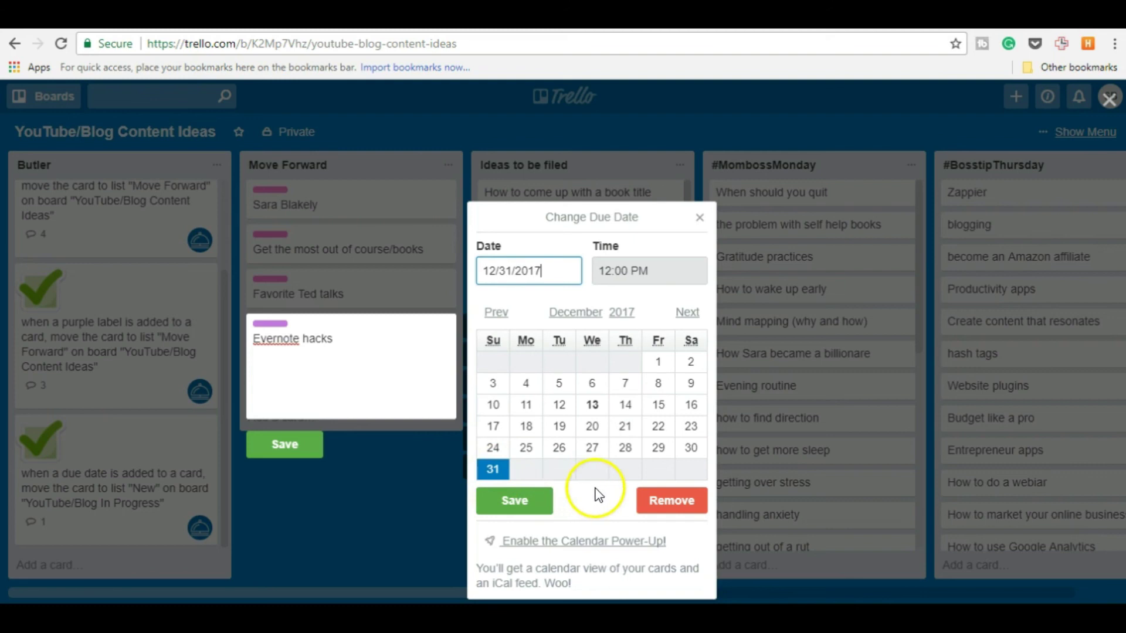
click(515, 501)
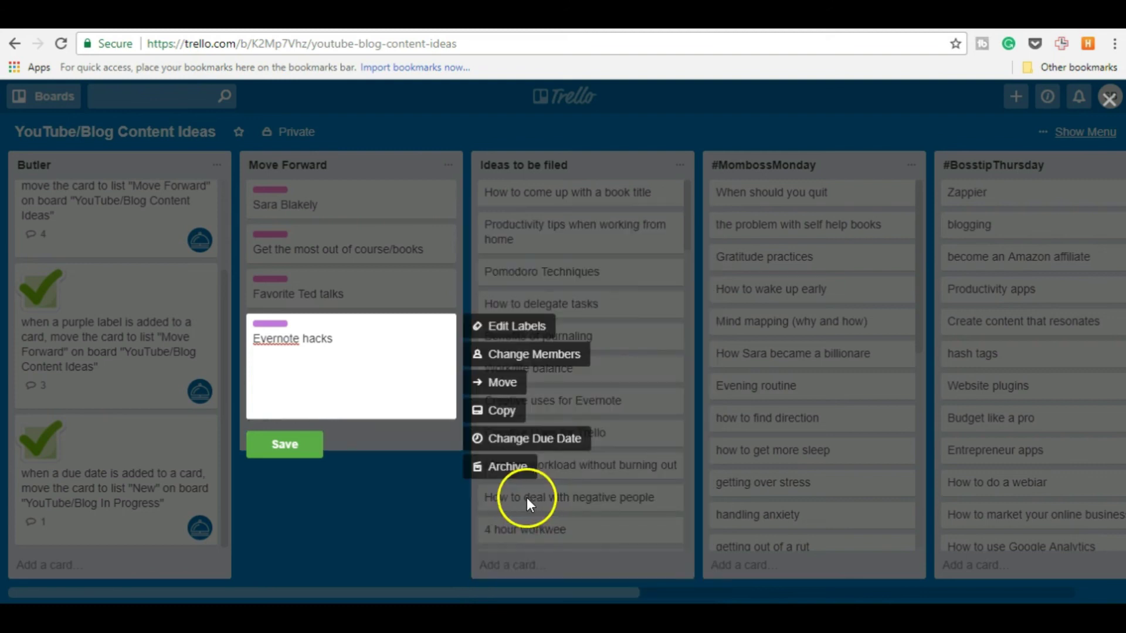
click(300, 448)
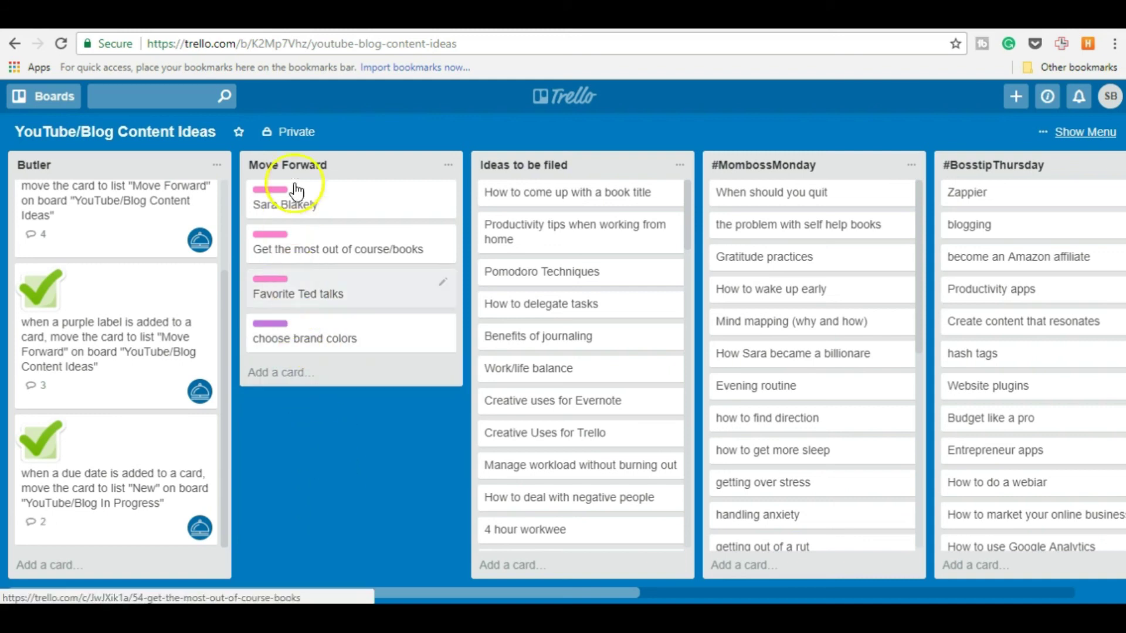
- Open the YouTube/Blog In Progress board and check its New list for the "Evernote hacks" card and its remaining lists through Butler
click(54, 100)
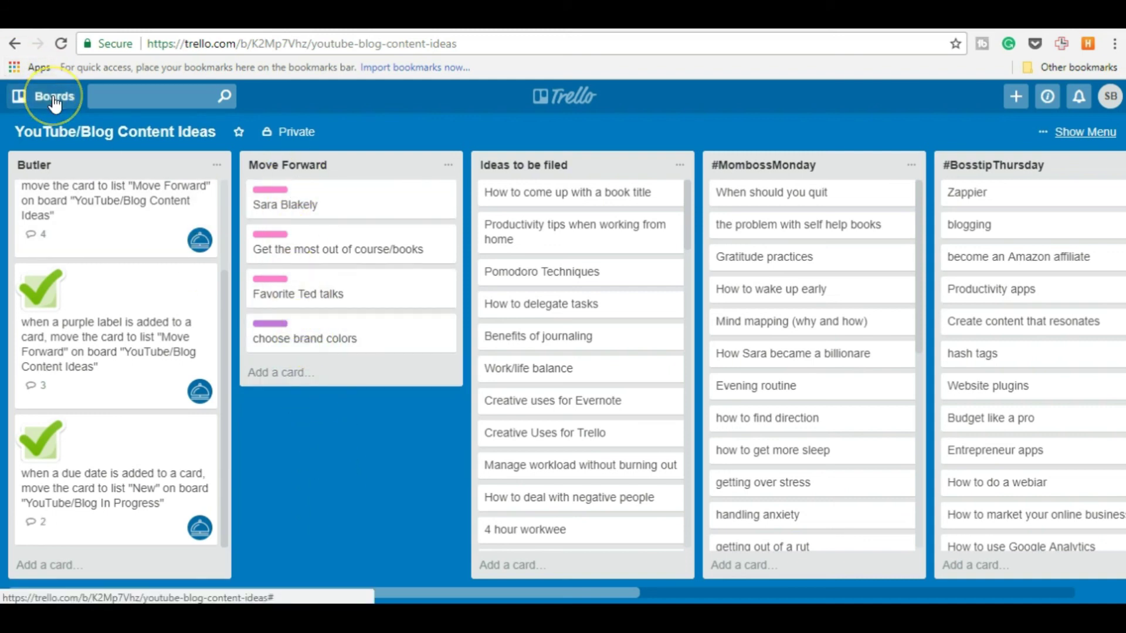
click(114, 235)
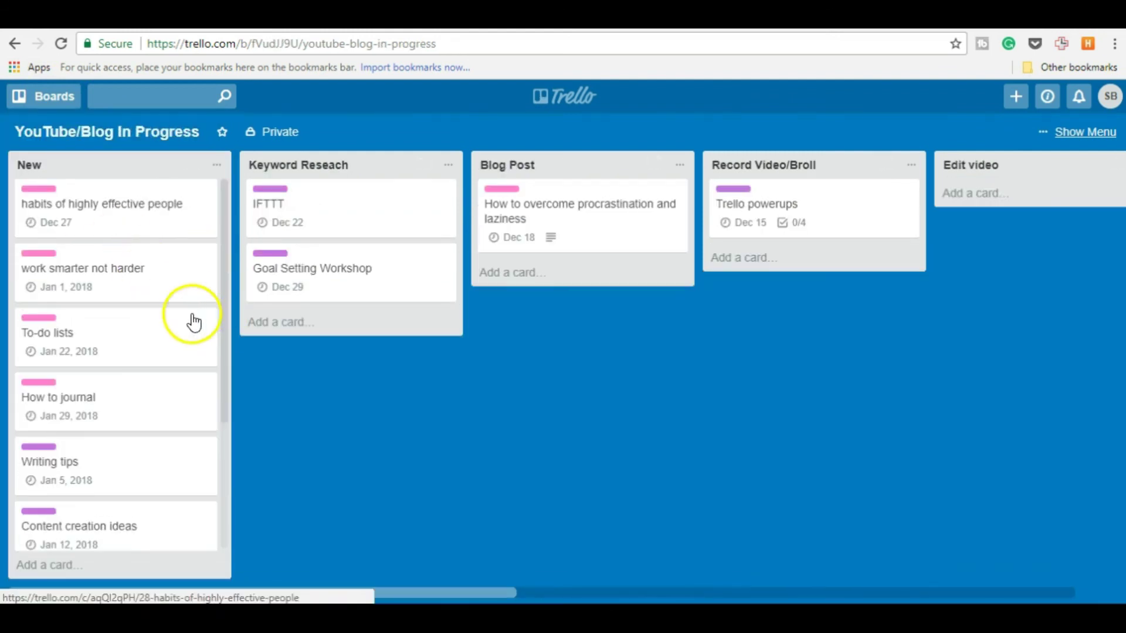
scroll(94, 235, down, 3)
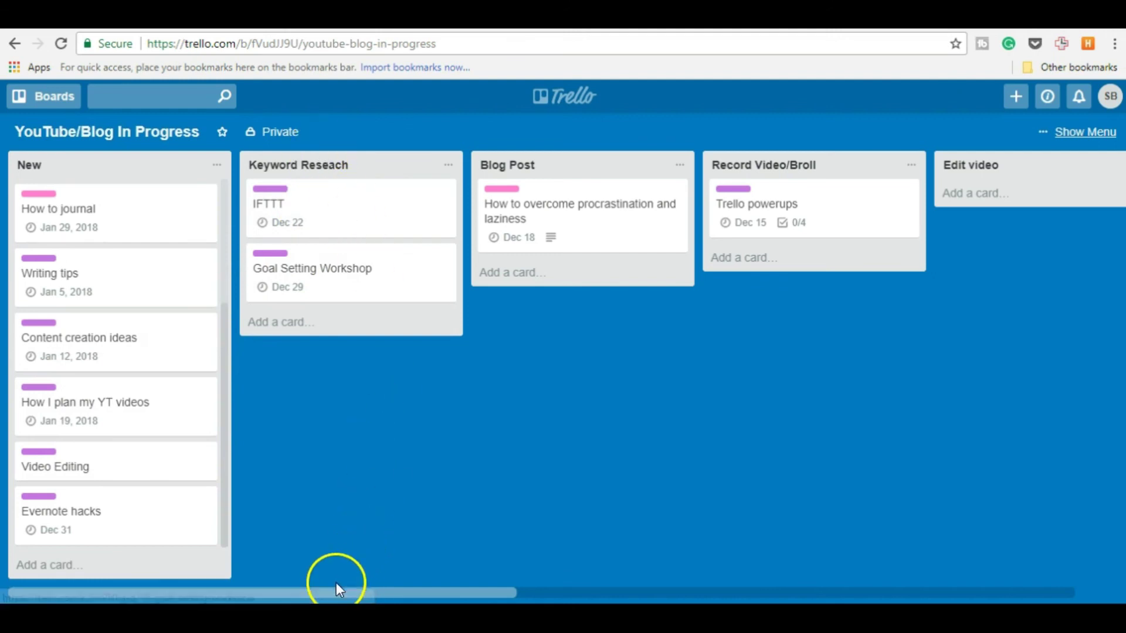
drag(338, 595, 817, 583)
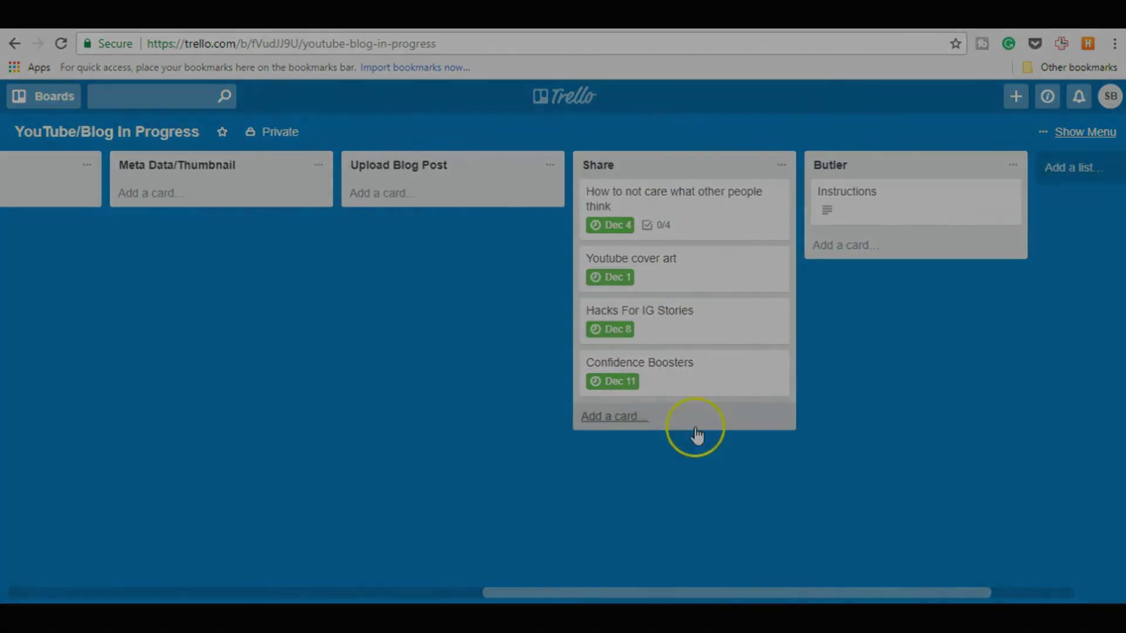